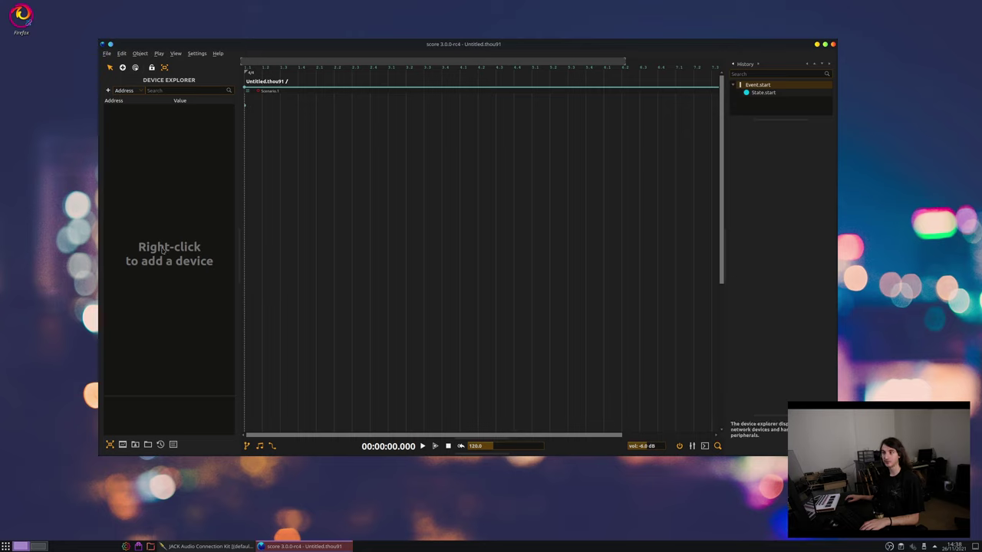
Add the Arturia MiniLab mkII as a MIDI Input device in the Device Explorer
right_click(165, 190)
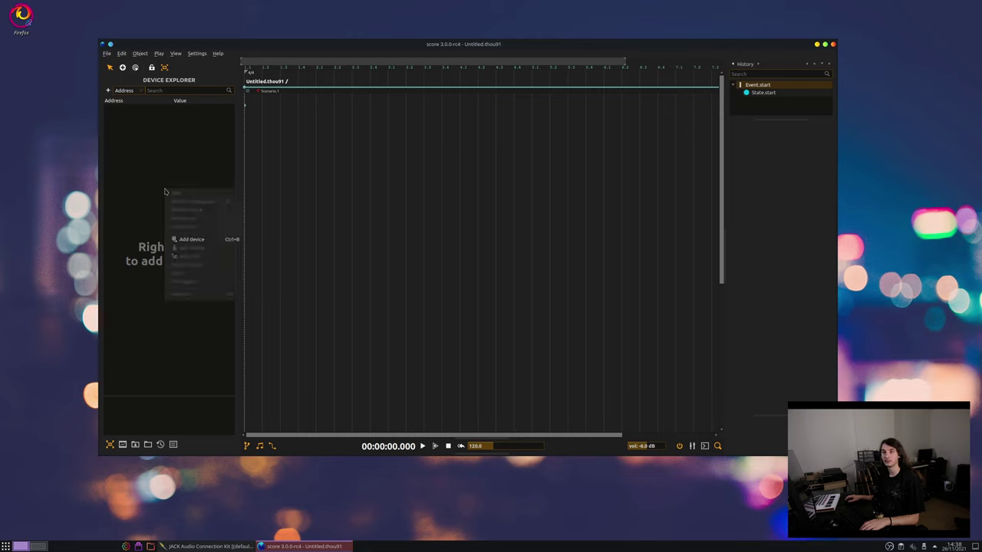
click(214, 242)
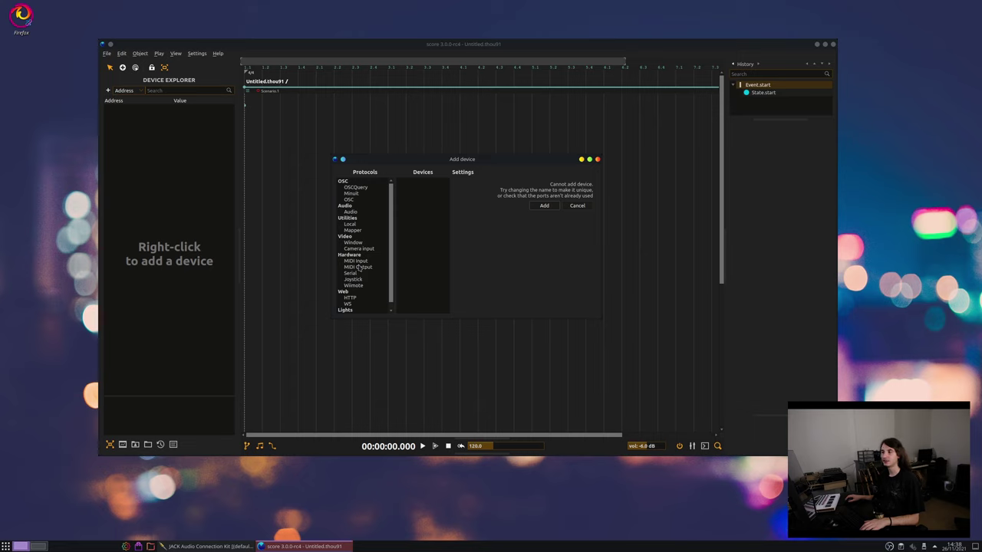
click(364, 262)
click(366, 268)
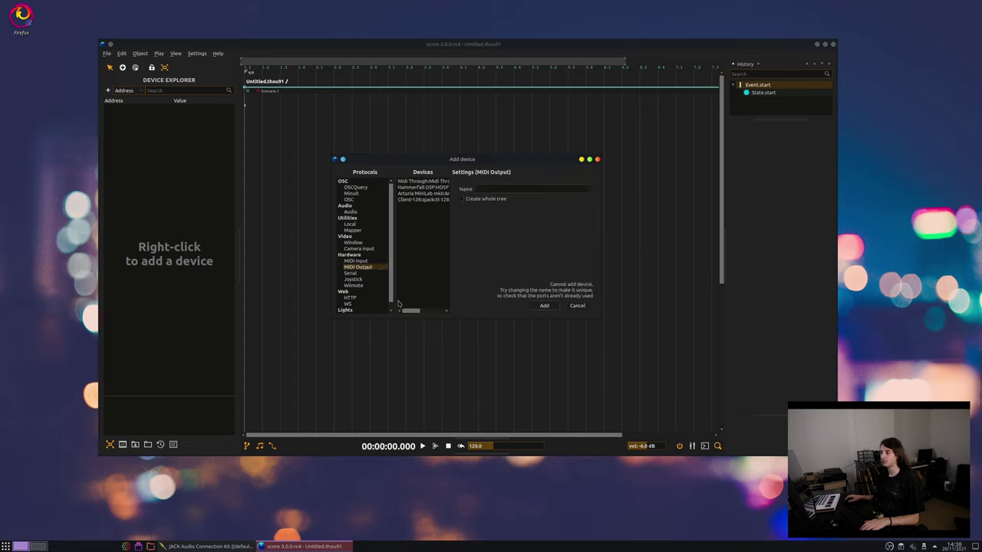
mouse_move(415, 311)
mouse_down()
mouse_move(431, 312)
mouse_move(407, 311)
mouse_up()
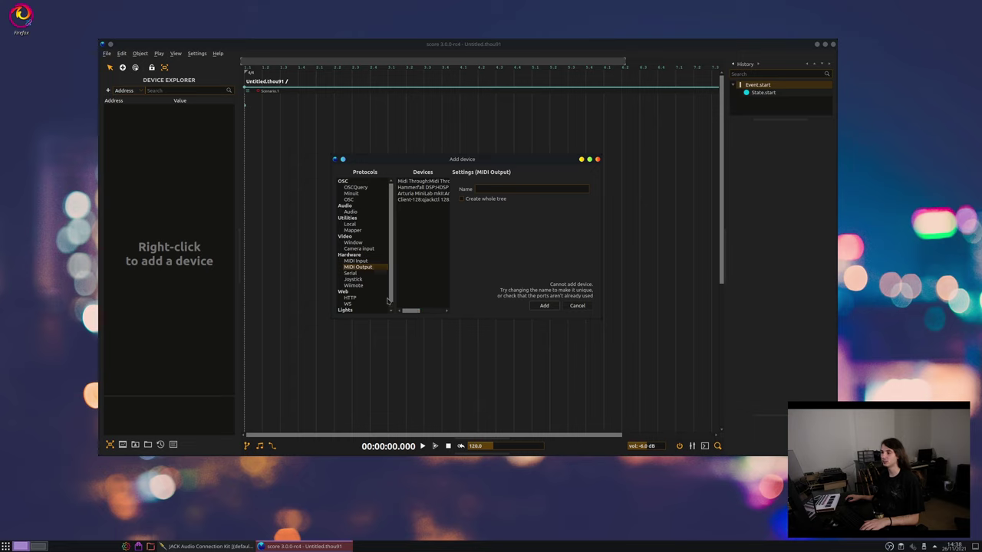
click(361, 261)
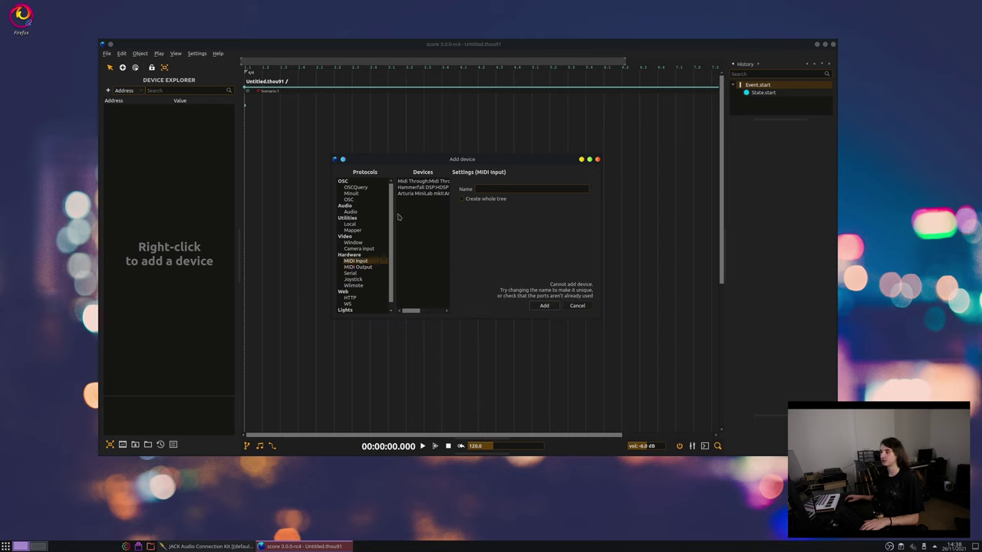
click(441, 194)
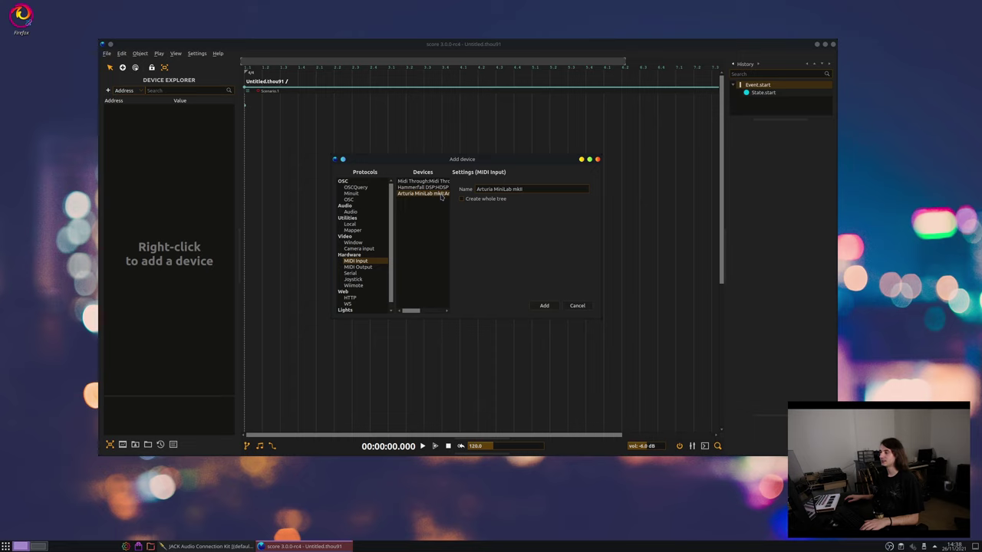
click(543, 305)
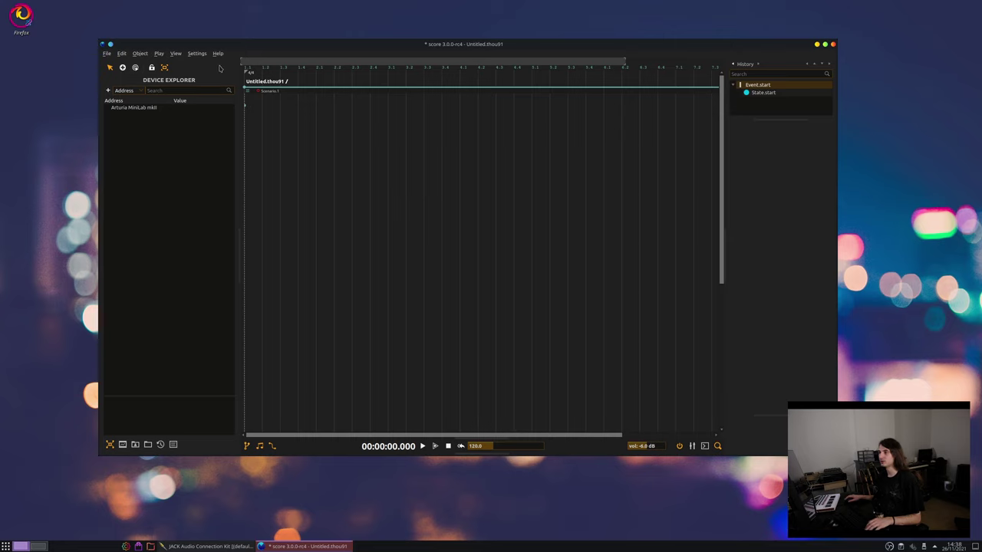
Draw an interval from the start to a new state and add a trigger on that end state
click(123, 68)
click(599, 124)
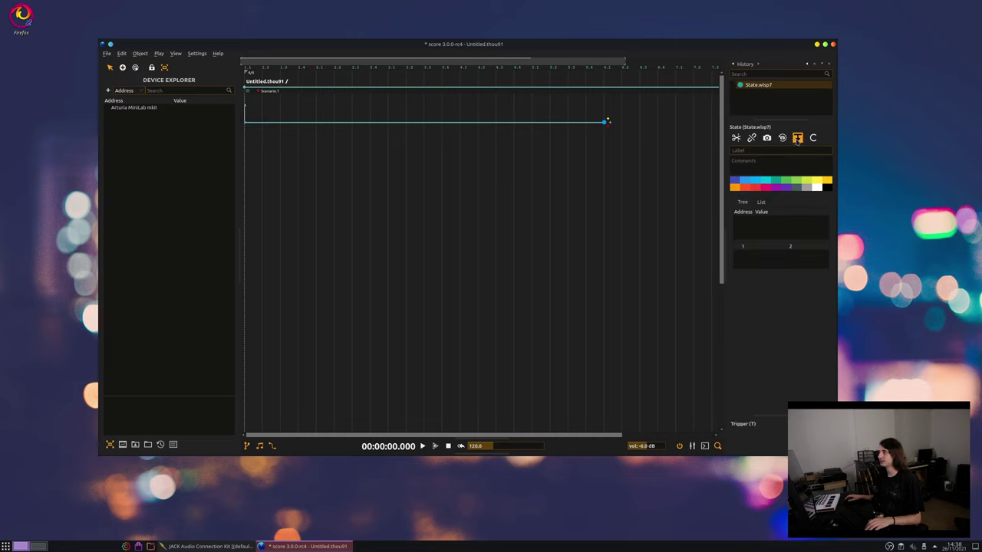
click(798, 140)
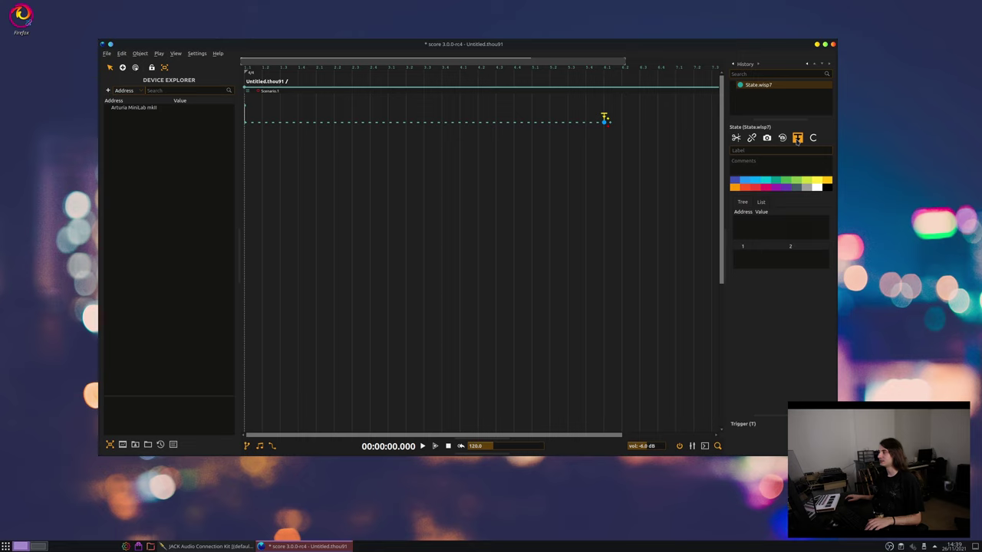
Show the process library with Audio > VST > Instruments expanded
click(131, 447)
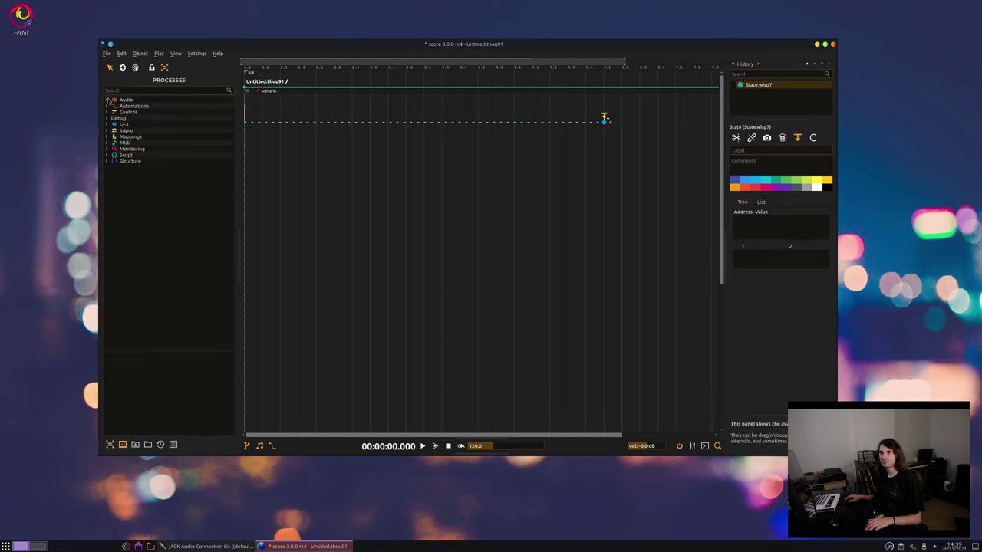
click(108, 101)
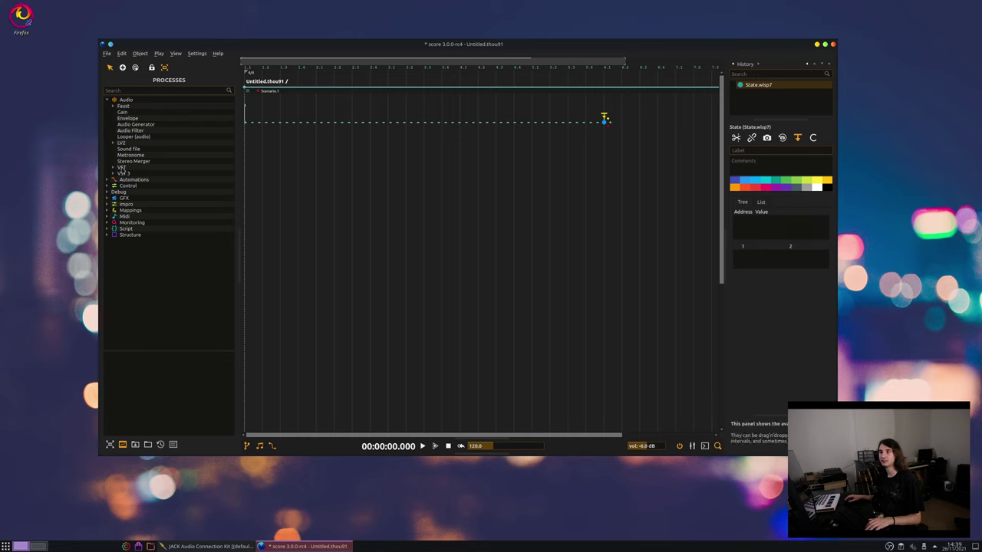
click(114, 168)
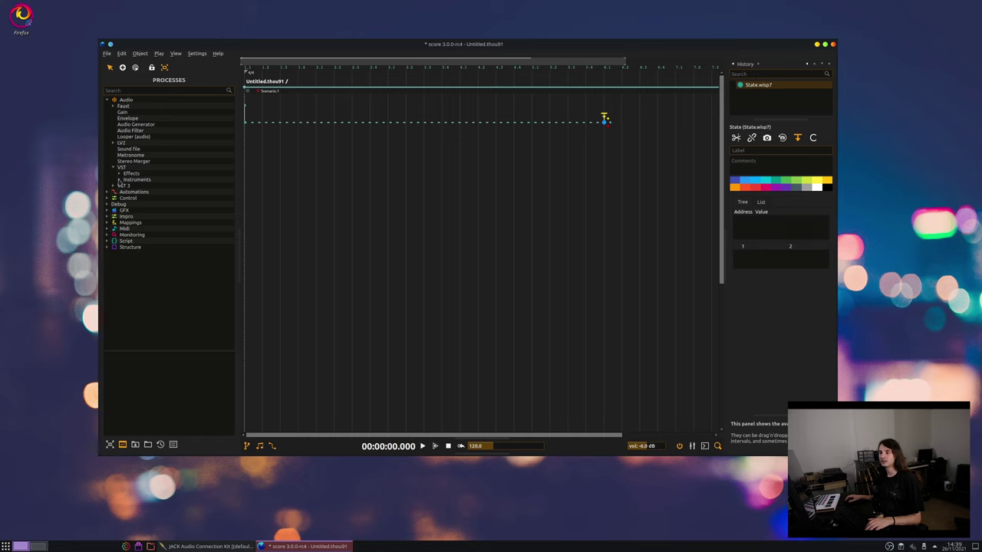
click(119, 179)
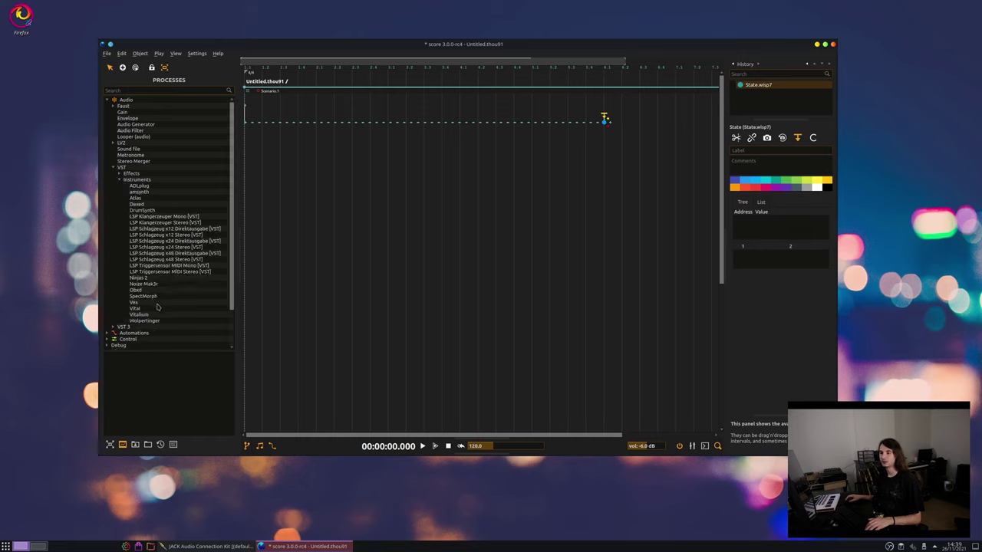
Place Vital on the interval, open its editor, and expose Oscillator 1 Level and Pan as controls
drag(138, 309, 344, 124)
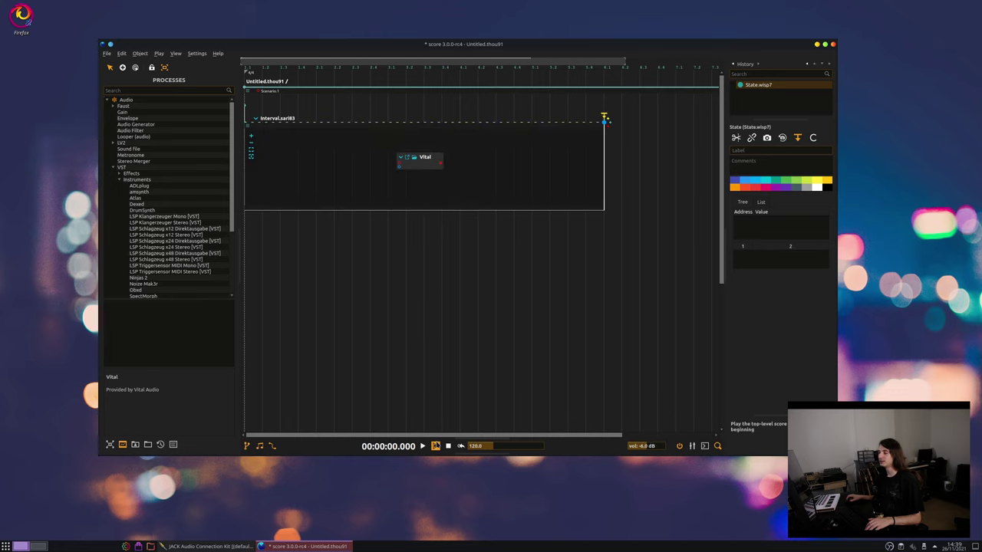
click(407, 163)
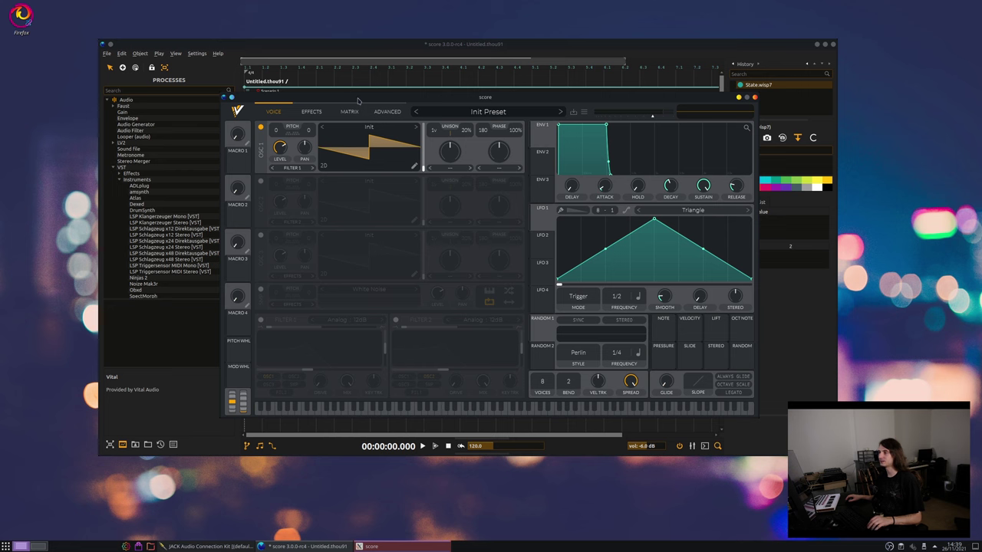
drag(358, 98, 585, 208)
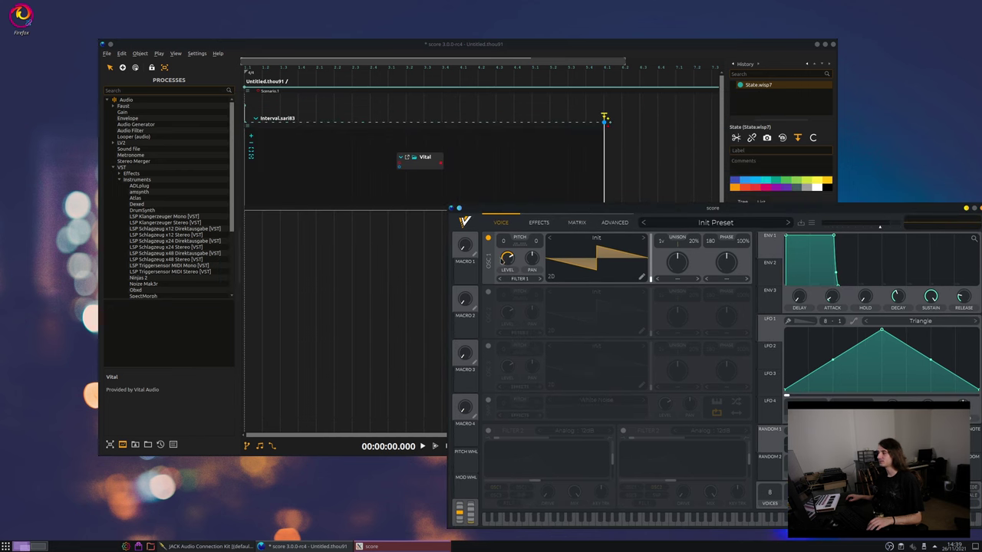
drag(502, 261, 507, 259)
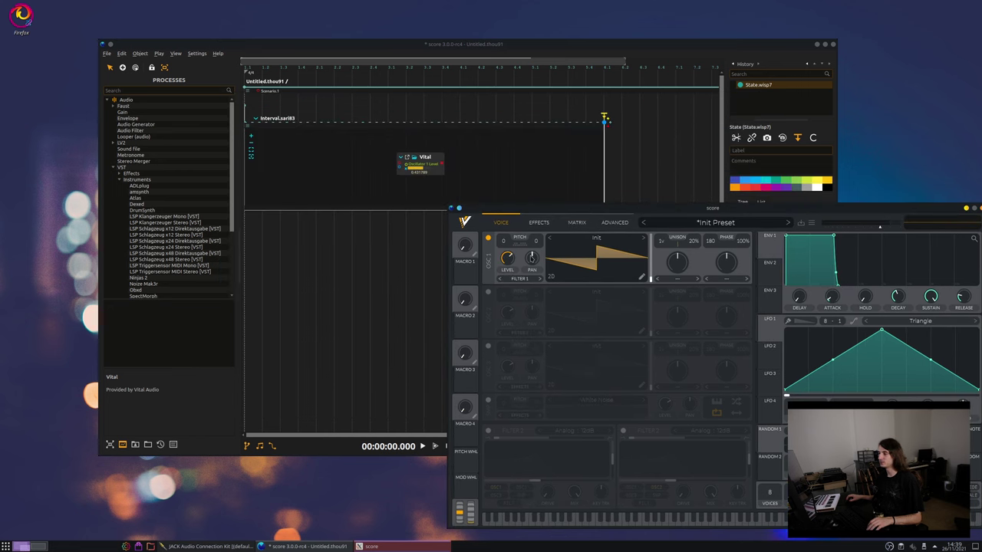
click(531, 258)
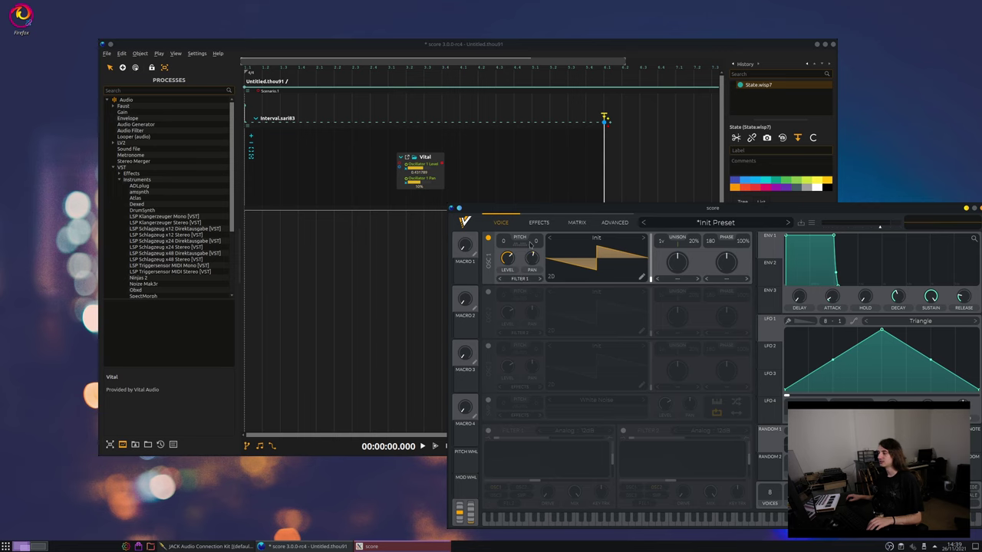
Play the scenario, sound two test notes on Vital's keyboard, then stop playback
click(434, 447)
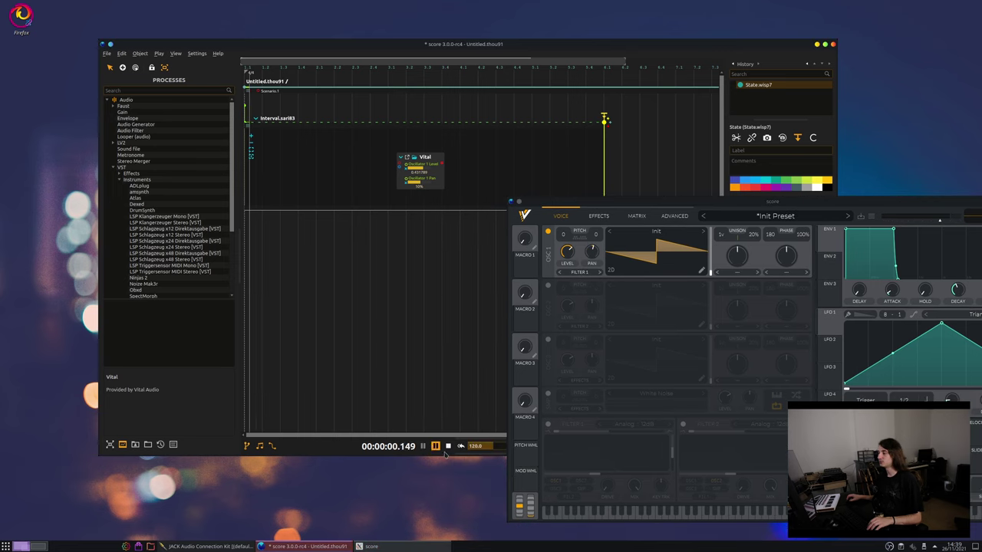
click(757, 513)
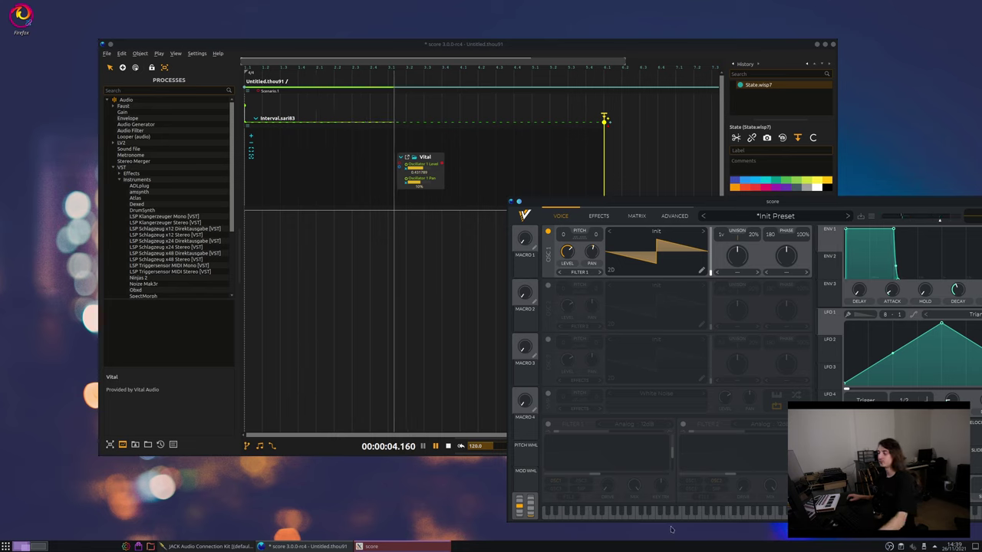
click(695, 513)
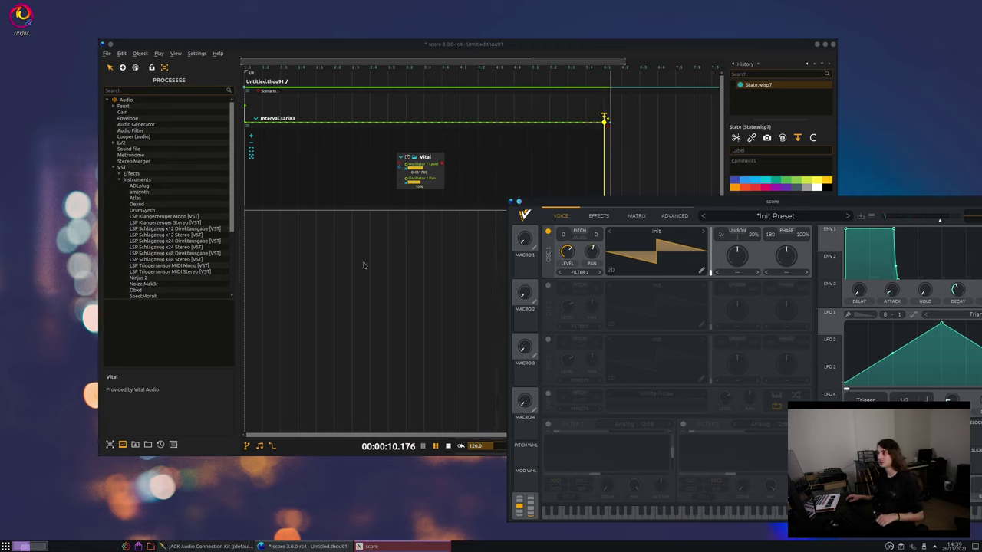
click(271, 416)
key(space)
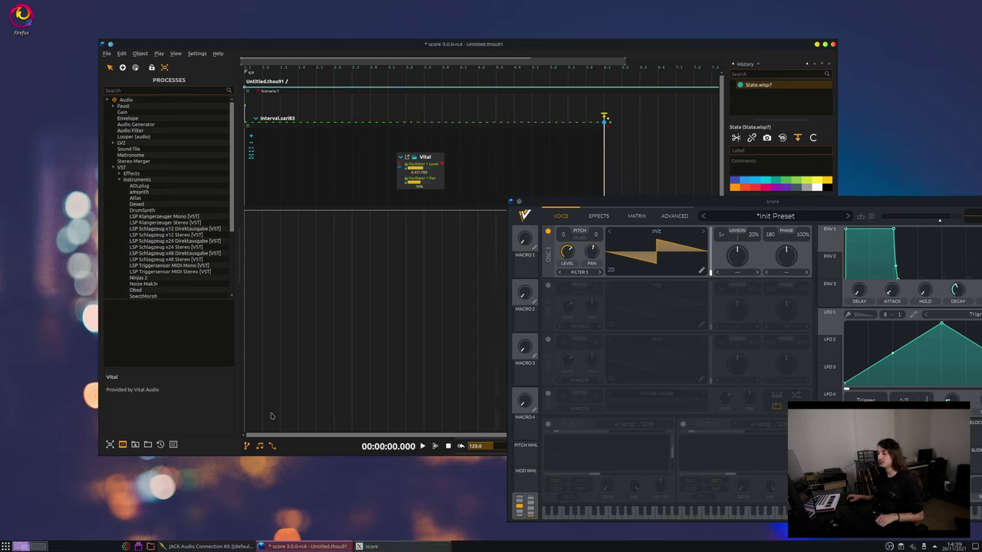
Route the Arturia MiniLab mkII into Vital's MIDI input and test it with a playback run
click(112, 447)
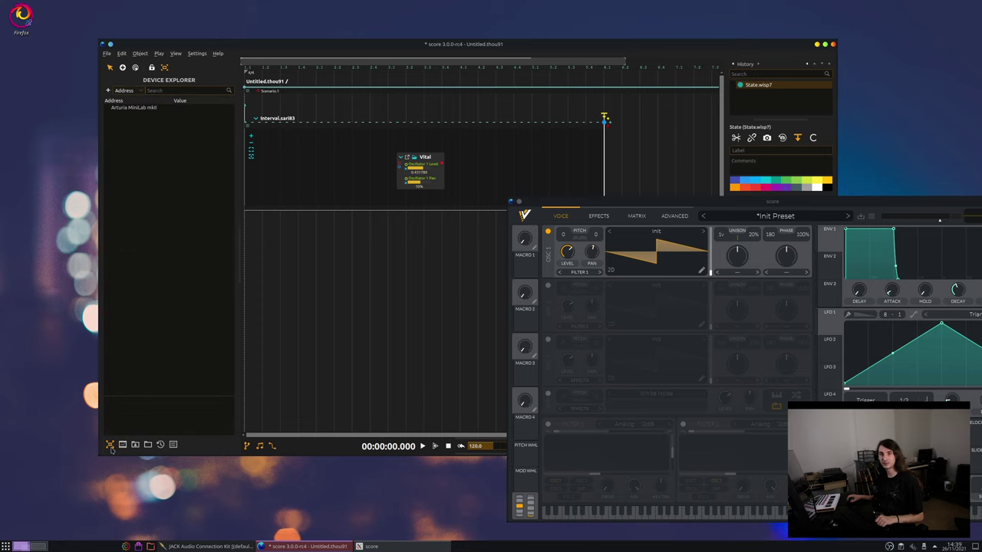
click(136, 109)
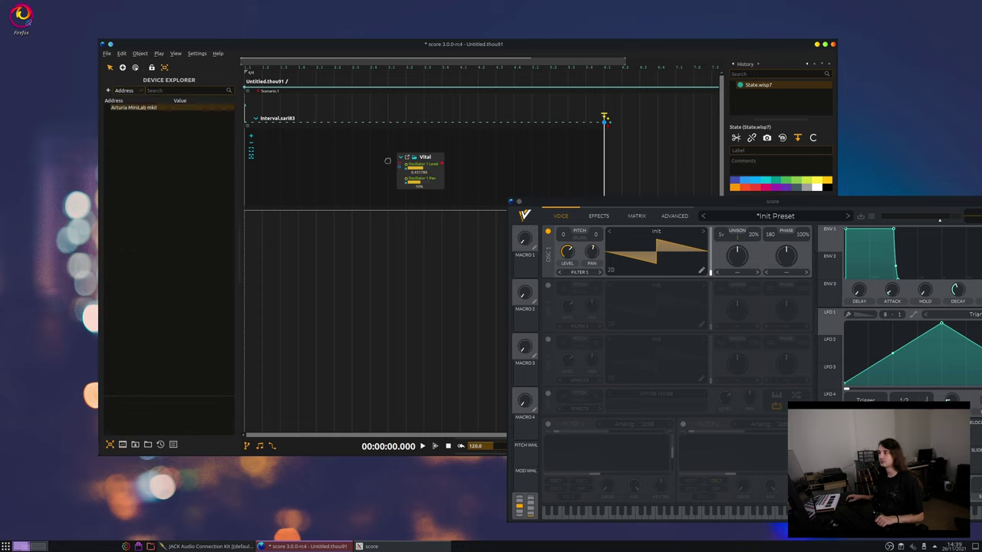
click(401, 168)
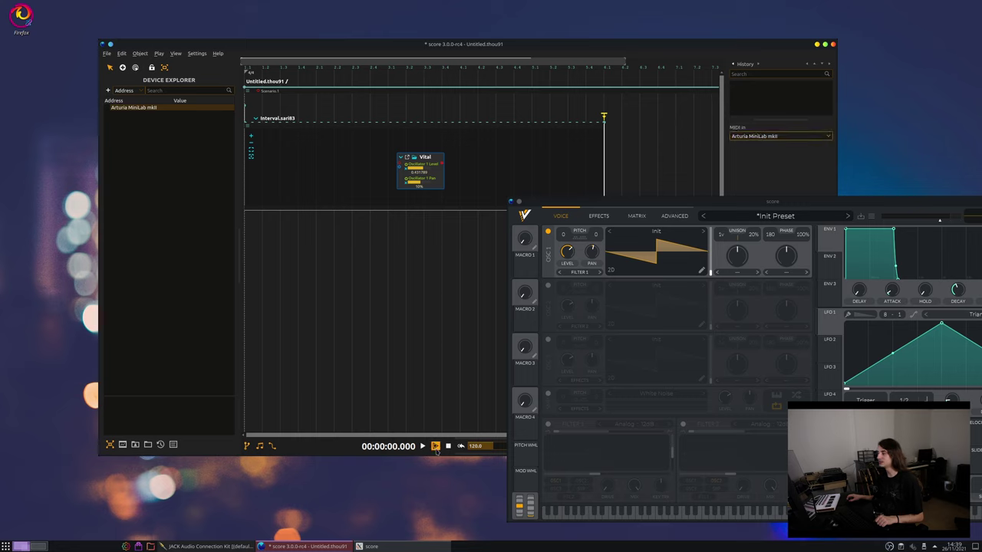
click(435, 446)
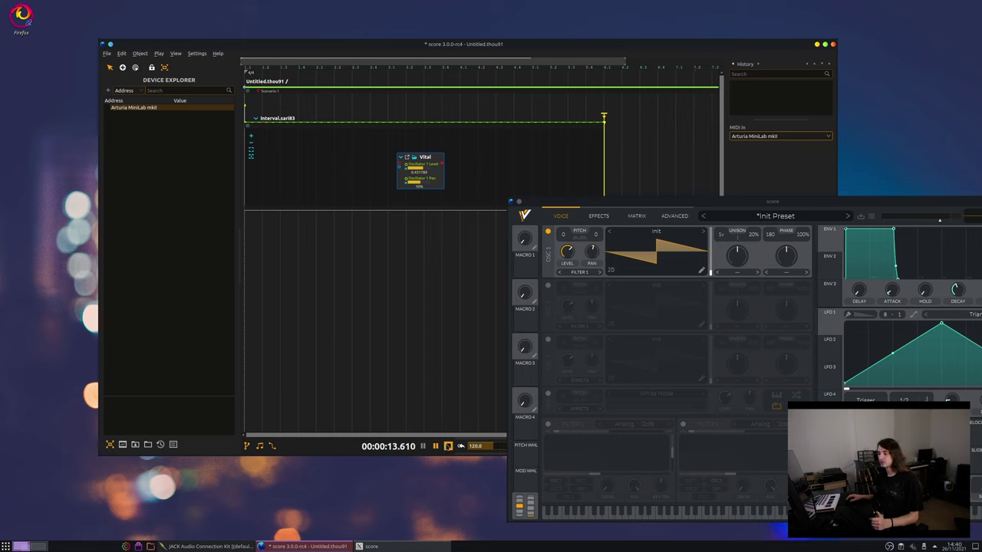
key(space)
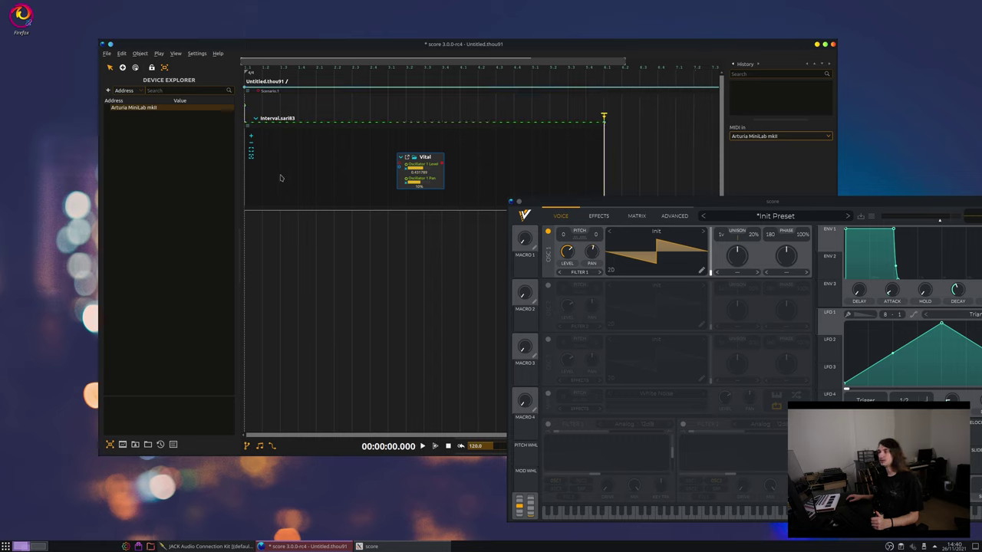
Use Learn on the MiniLab device to capture its turned knobs as controls
right_click(145, 108)
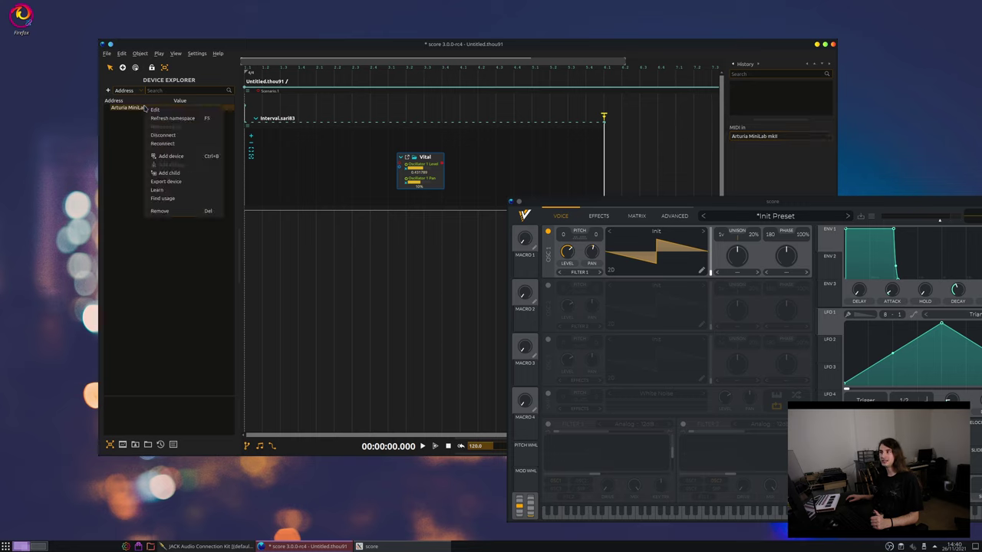
click(159, 191)
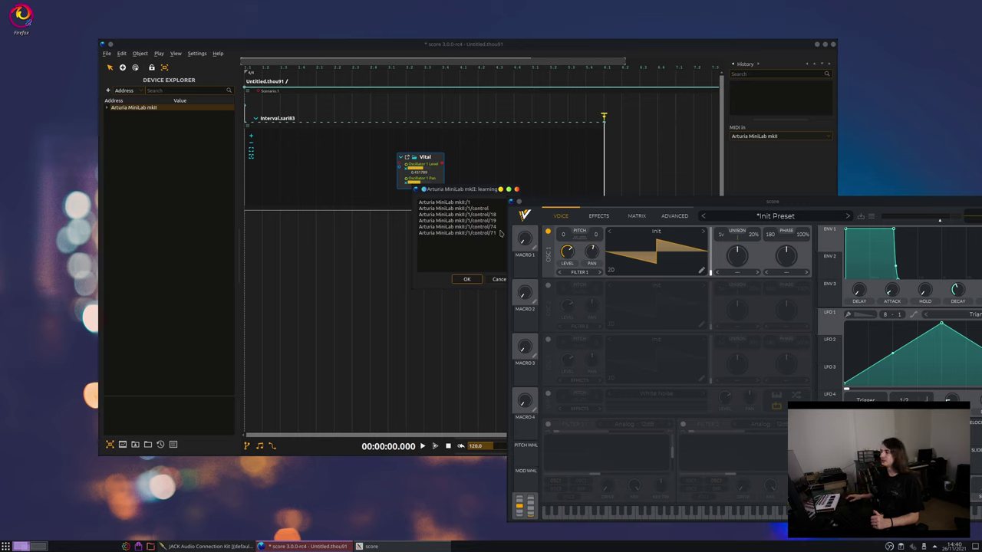
click(466, 278)
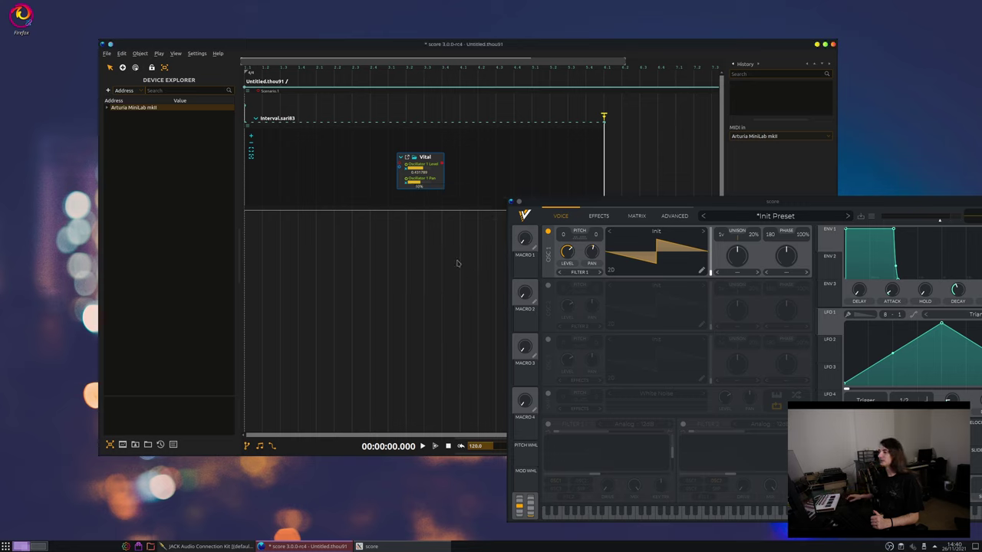
Expand MiniLab > 1 > control to reveal 18, 19, 74, 71, then inspect control 18 and Vital's Oscillator 1 Level
click(106, 108)
click(113, 114)
click(119, 120)
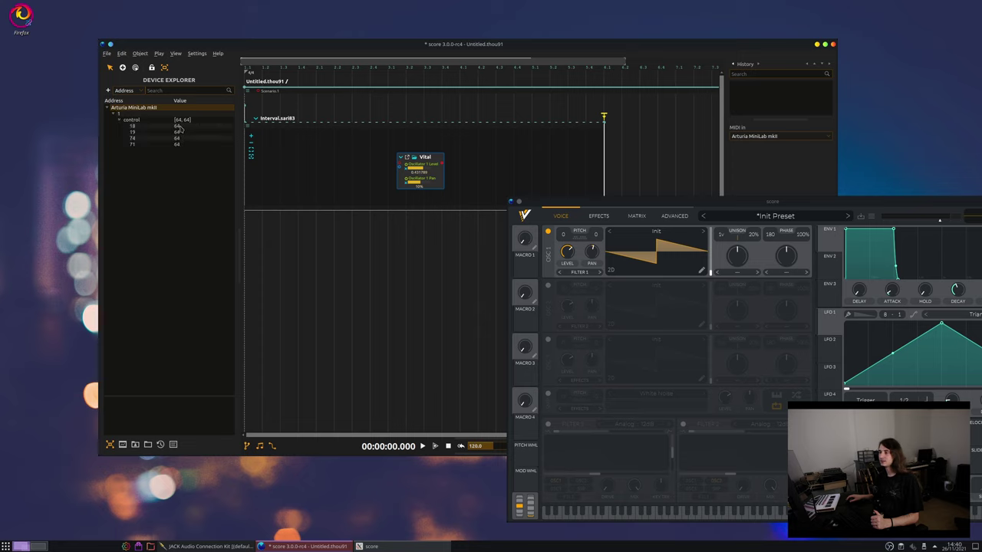
click(177, 127)
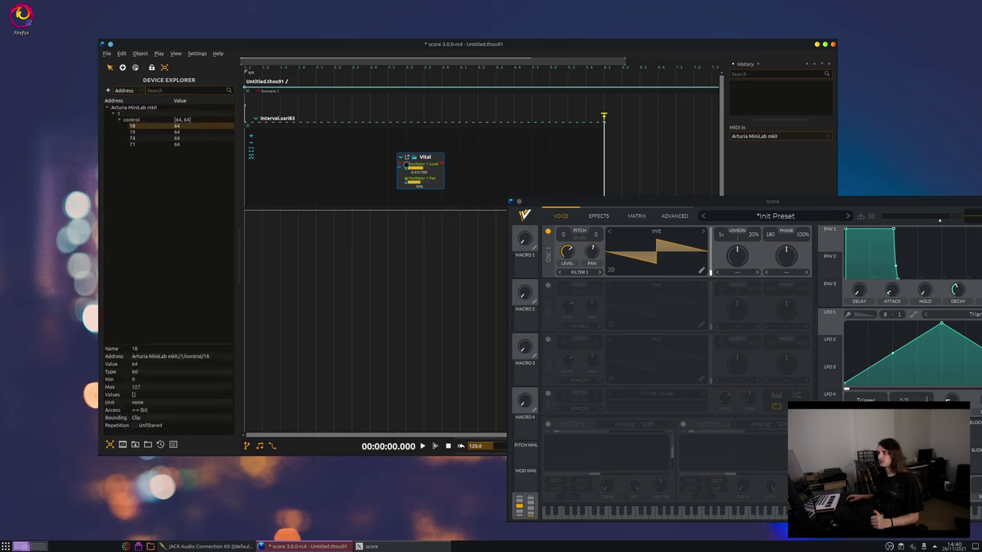
click(408, 165)
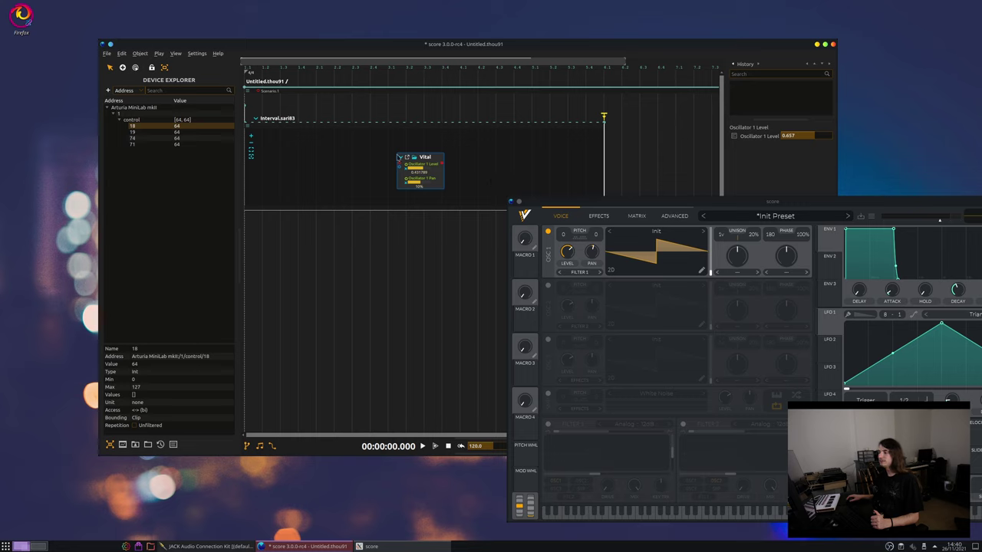
Nudge the Vital node left, then play briefly while turning the MiniLab knob and stop
drag(425, 157, 387, 151)
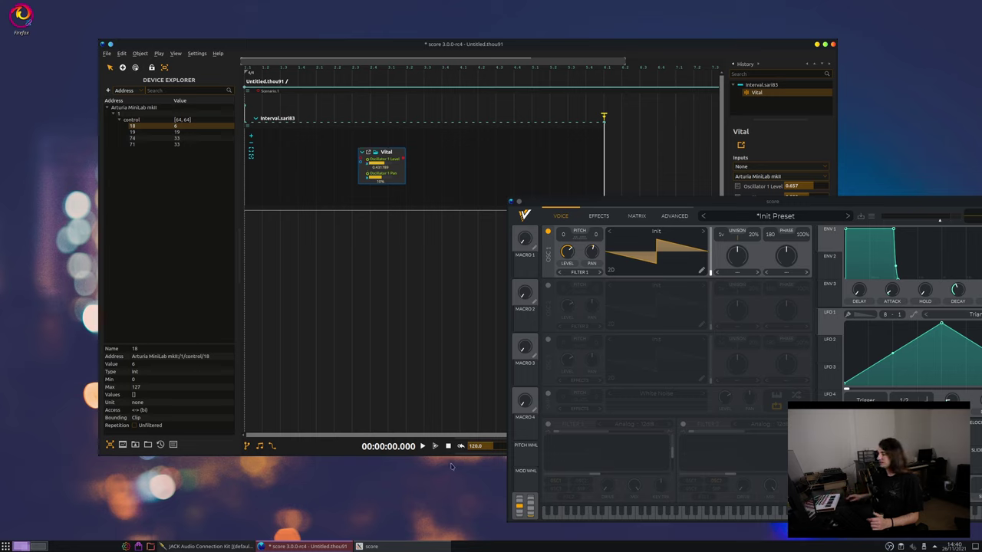
click(435, 446)
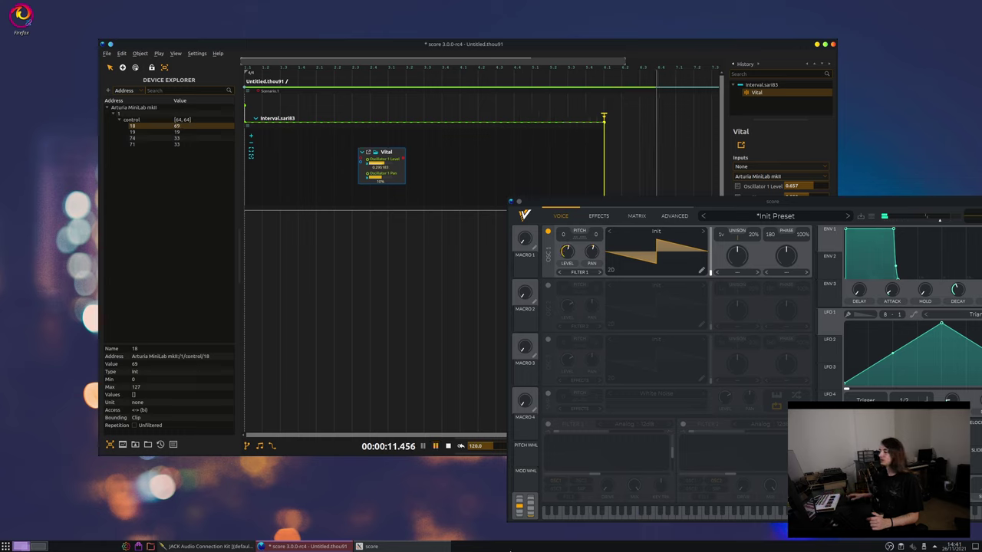
key(space)
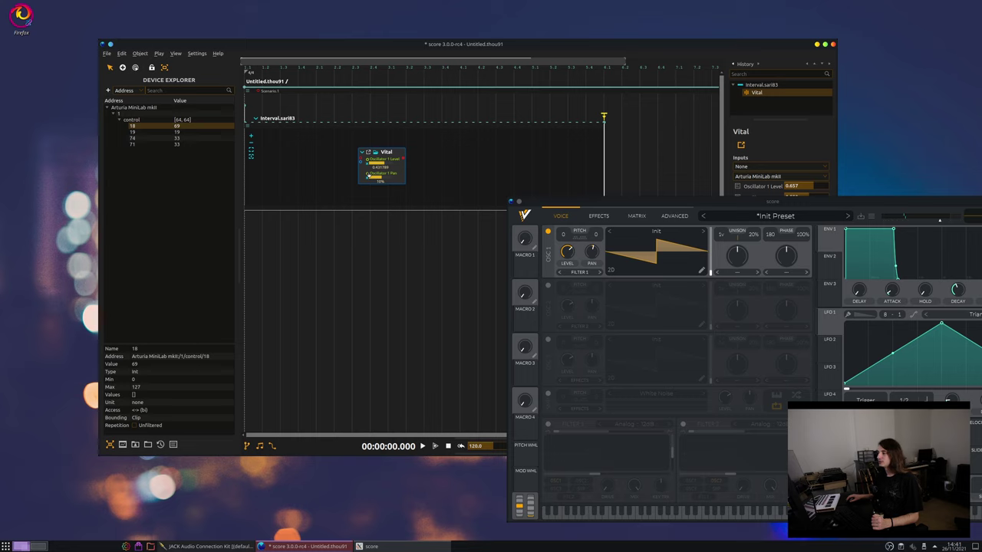
Learn MiniLab control/18 as the address of Vital's Oscillator 1 Pan
click(369, 174)
click(734, 136)
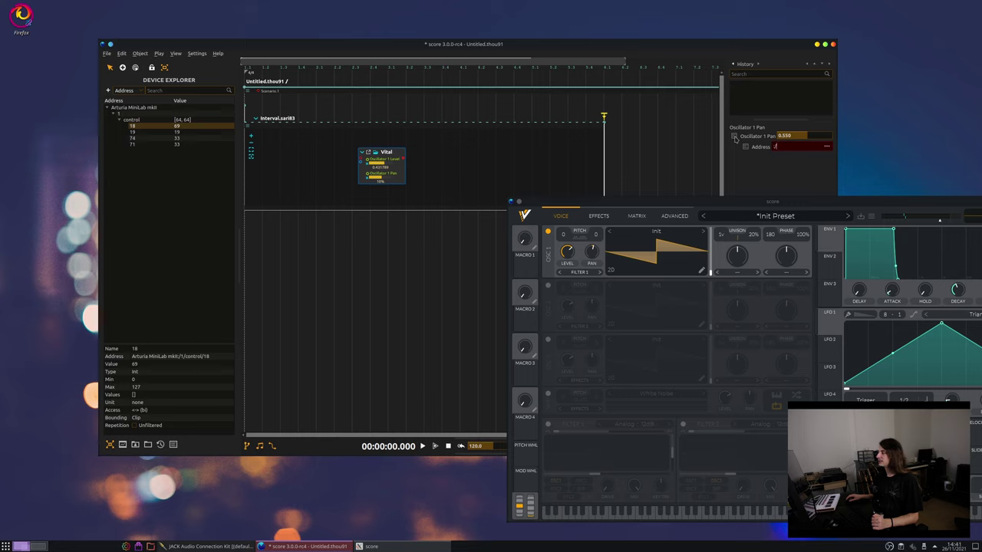
right_click(793, 146)
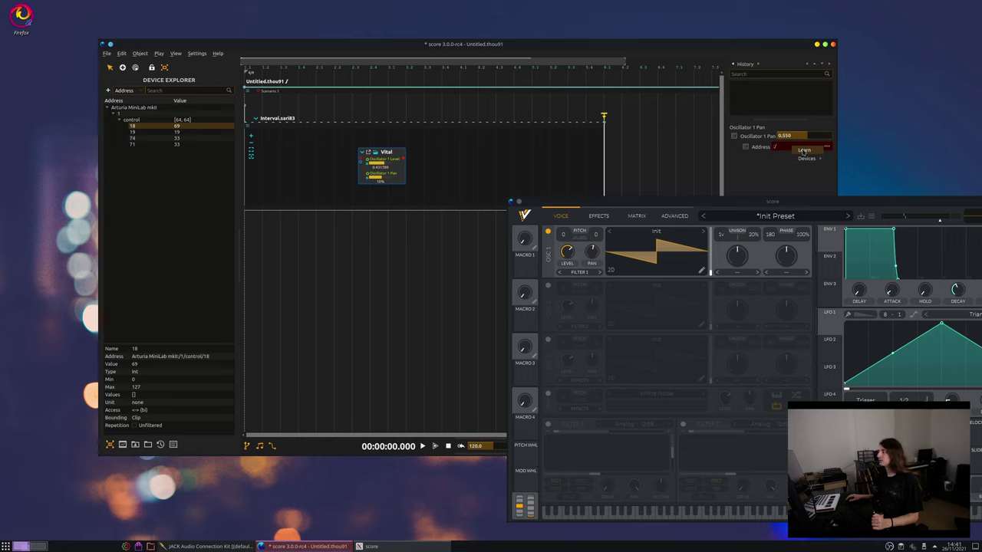
click(803, 150)
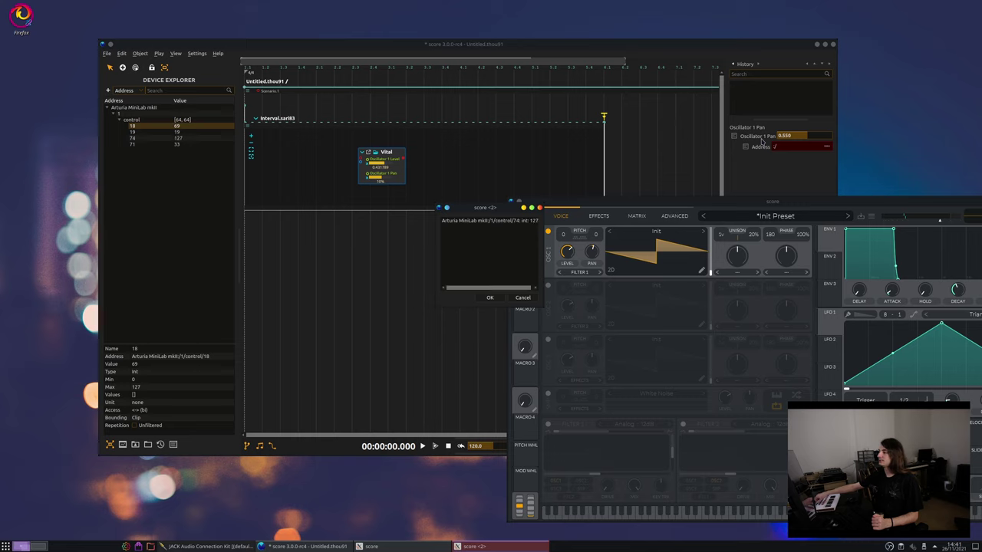
click(481, 221)
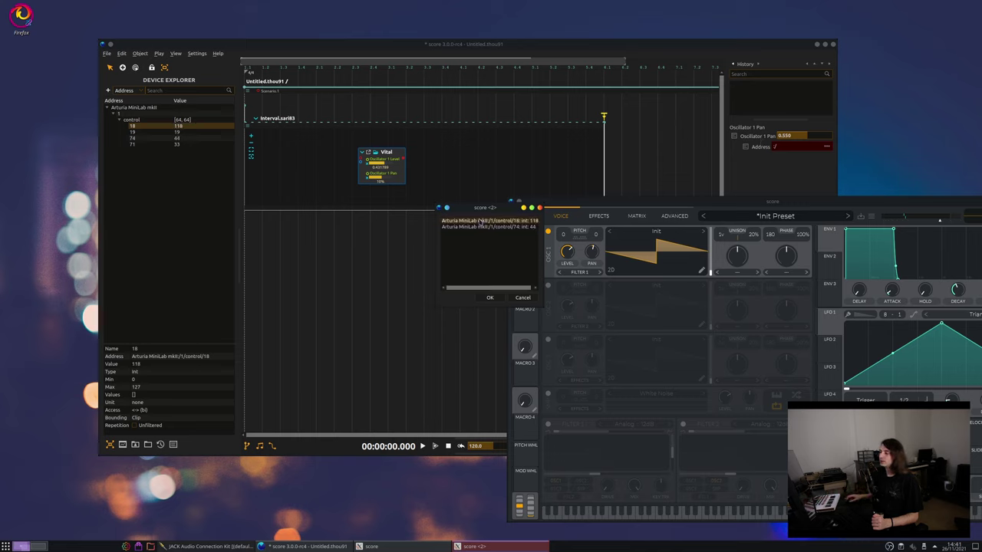
click(491, 298)
Run a short playback to test the pan knob, then stop it
click(796, 146)
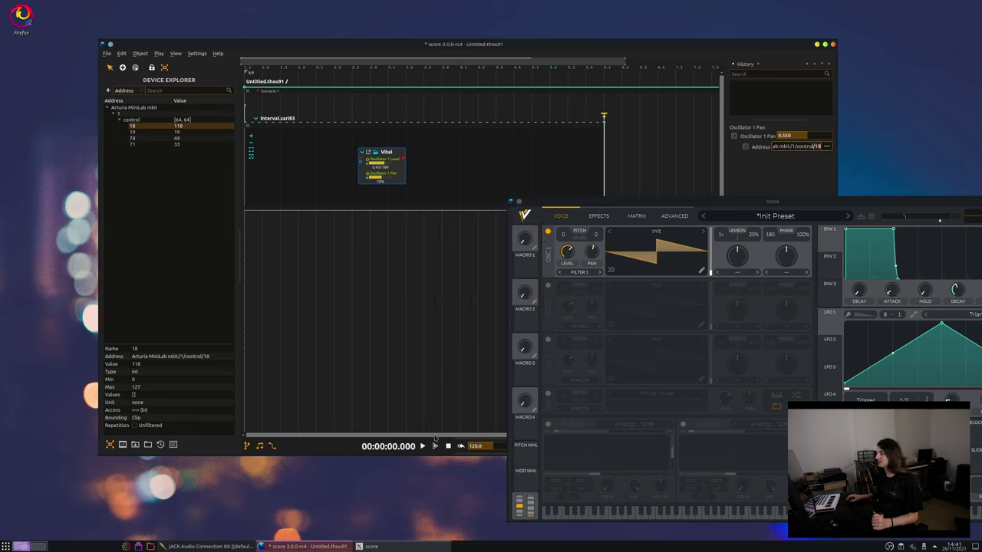
click(435, 446)
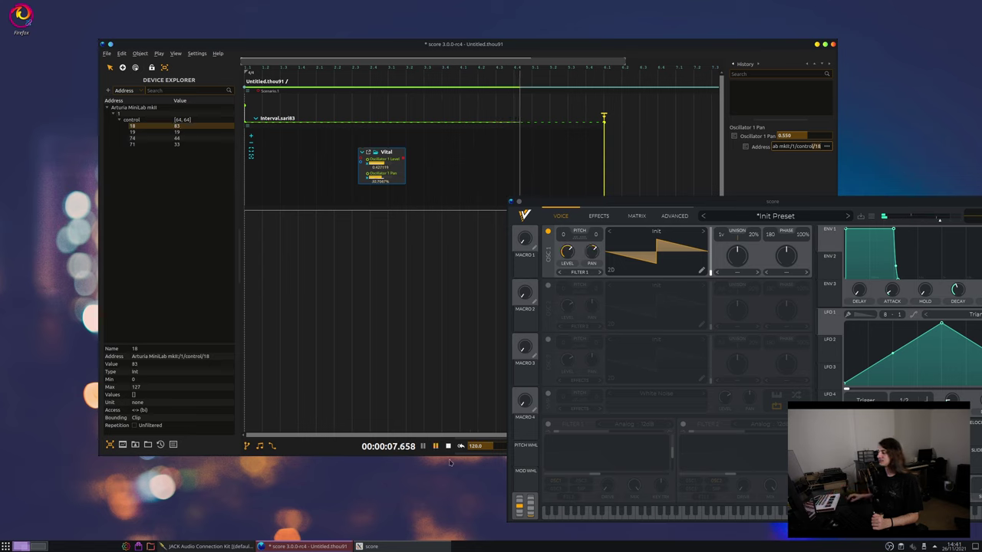
click(448, 446)
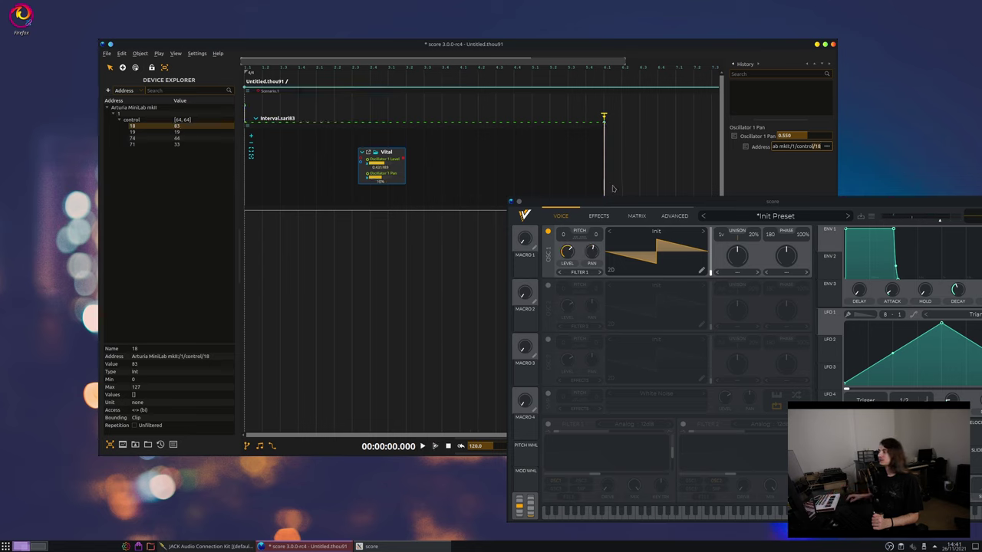
Check Vital's MIDI input, then show the process library with Audio collapsed and Midi expanded
click(393, 156)
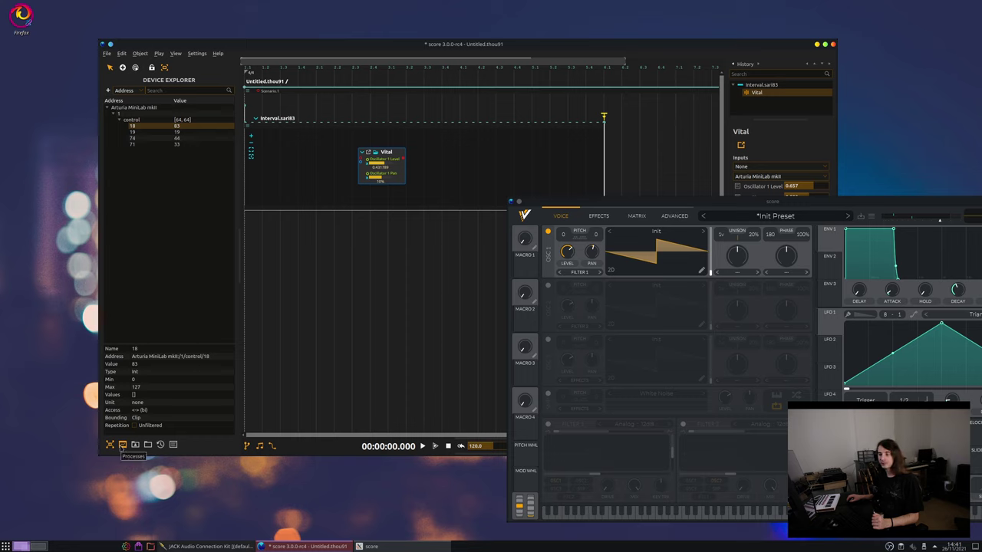
click(123, 445)
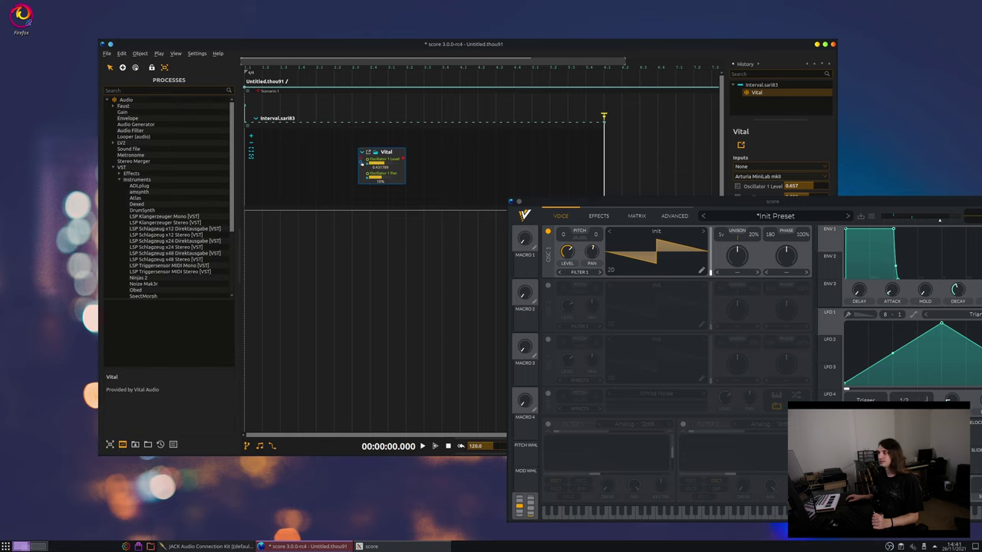
click(361, 164)
scroll(779, 142, up, 1)
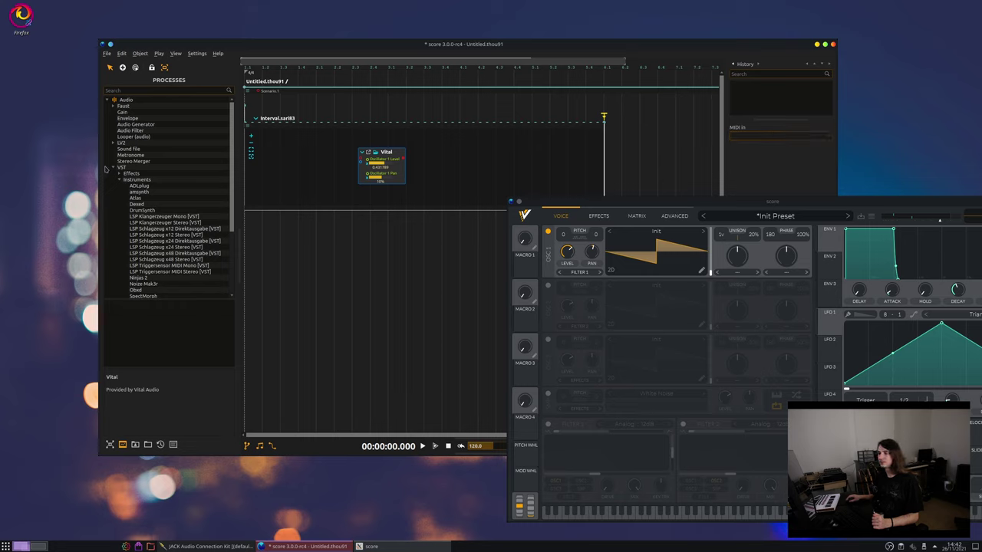
click(109, 100)
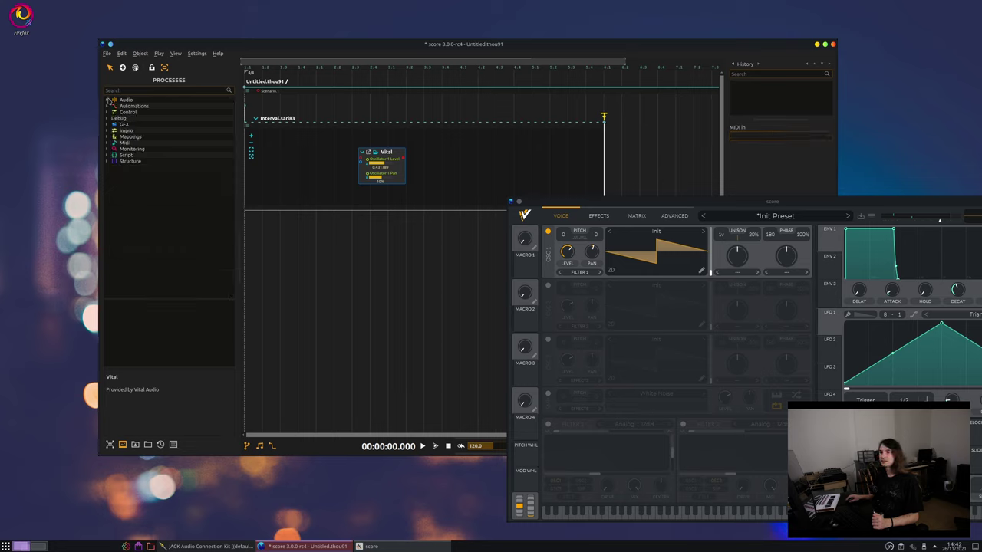
click(125, 143)
click(108, 143)
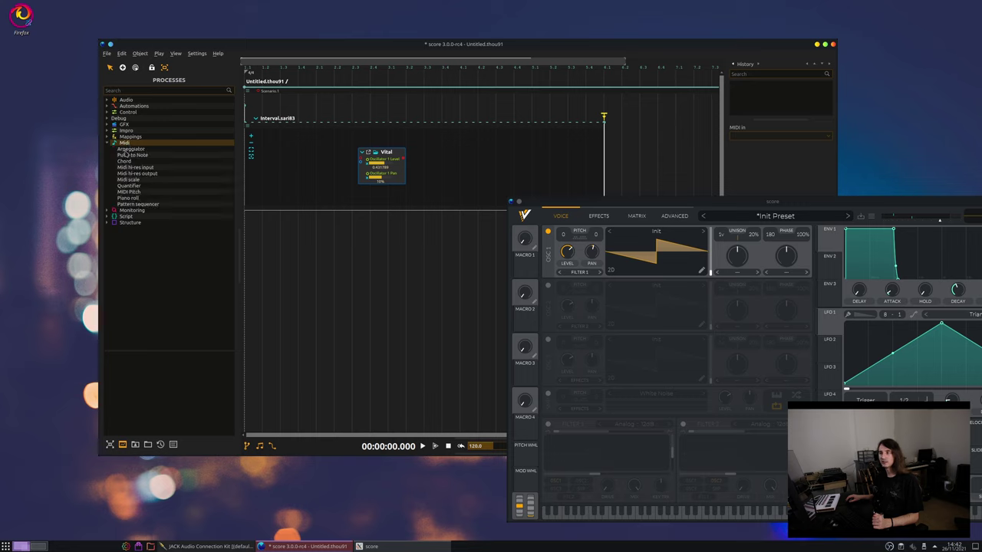
Add Arpeggiator and Chord nodes and chain Arpeggiator → Chord → Vital
click(125, 149)
drag(273, 155, 273, 155)
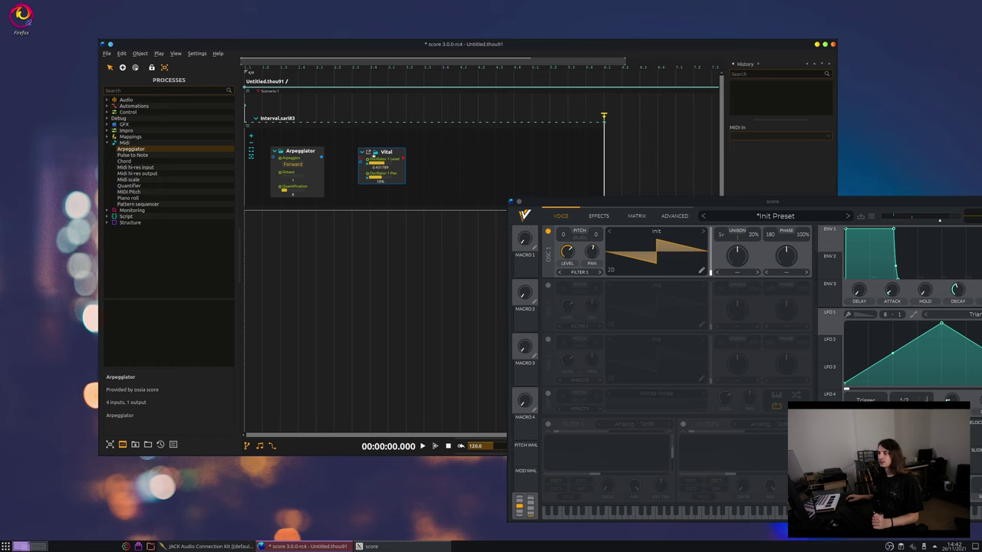
click(393, 156)
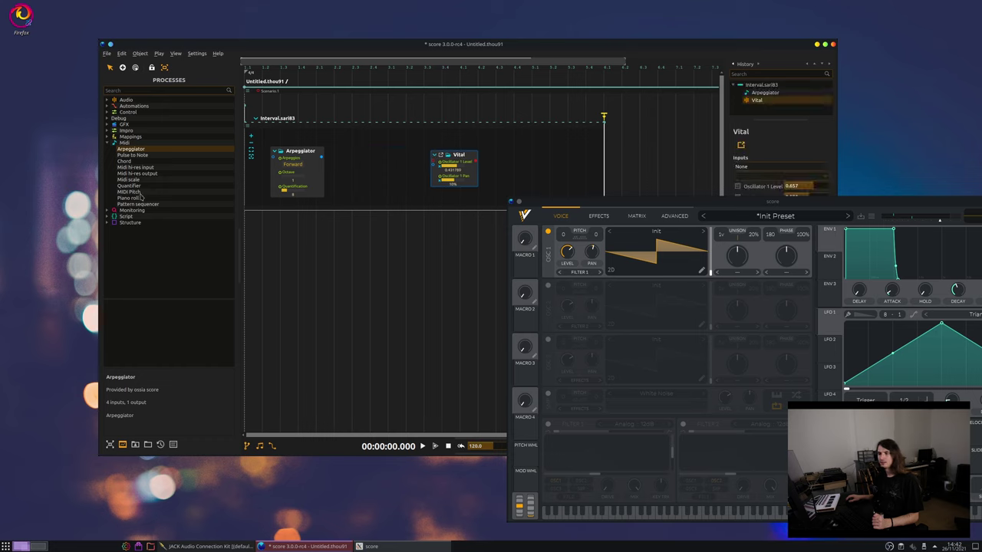
drag(128, 163, 351, 159)
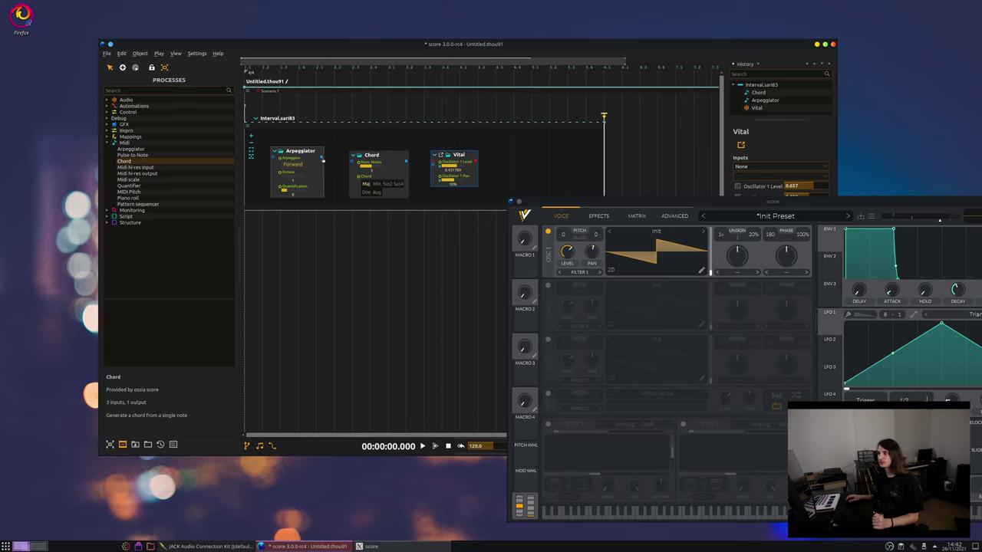
drag(322, 158, 354, 163)
click(392, 168)
drag(406, 163, 435, 162)
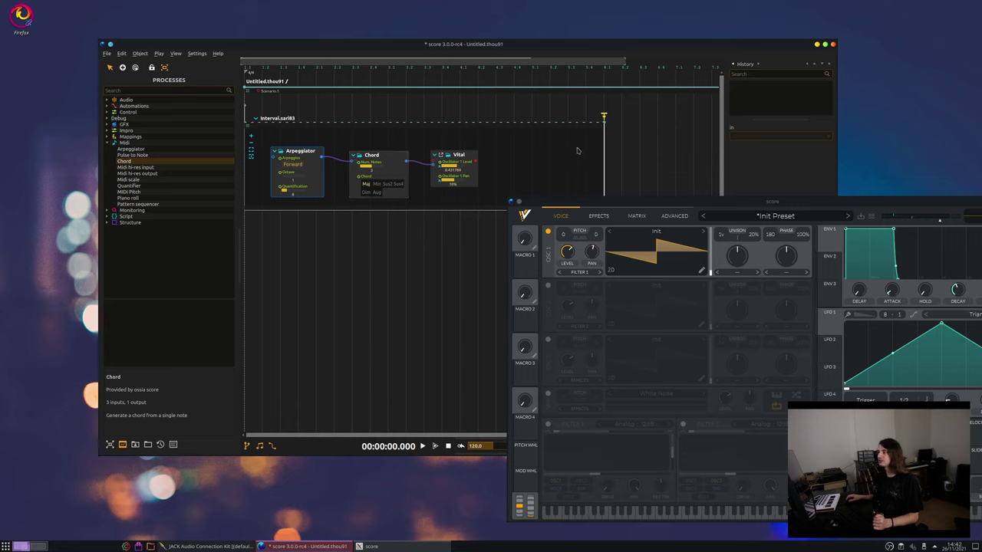
Set the Arpeggiator's MIDI input to the Arturia MiniLab mkII
click(311, 151)
click(750, 159)
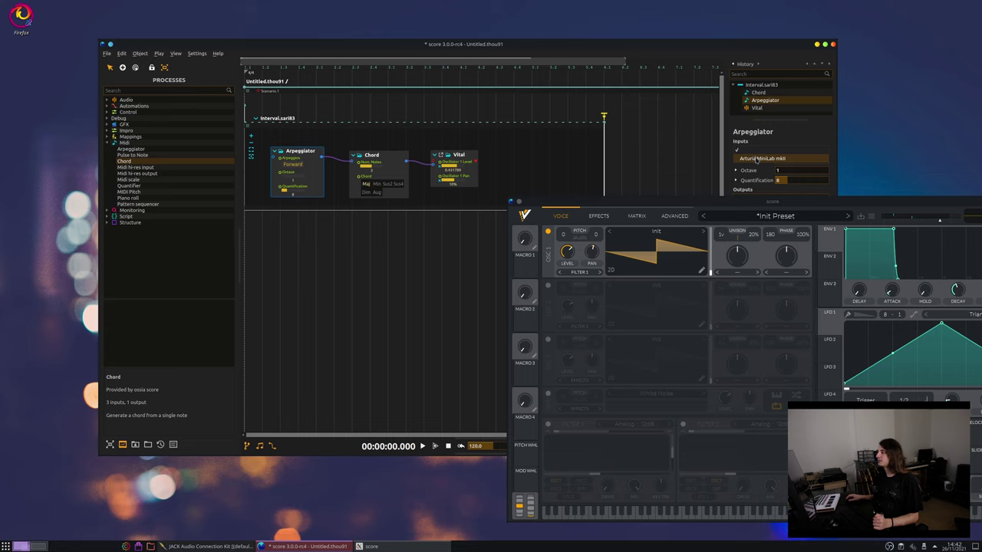
click(756, 159)
click(458, 156)
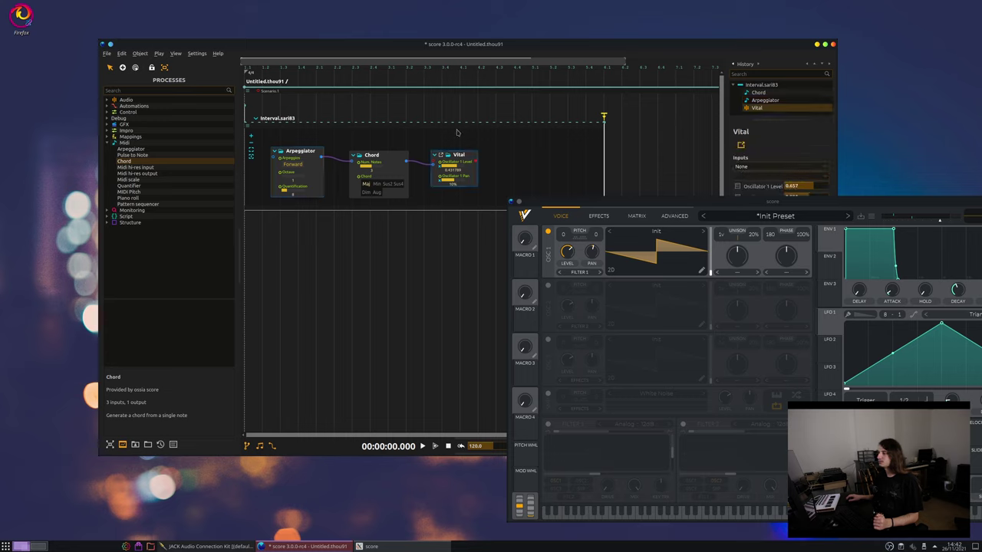
Review the Arpeggiator, Chord and Vital nodes and switch the chord type to Sus4
click(292, 154)
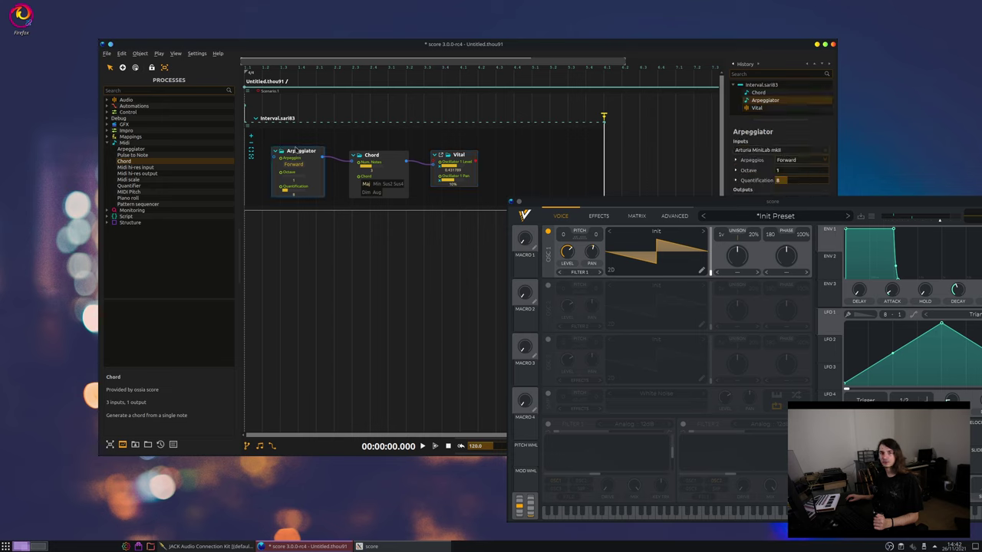
click(381, 156)
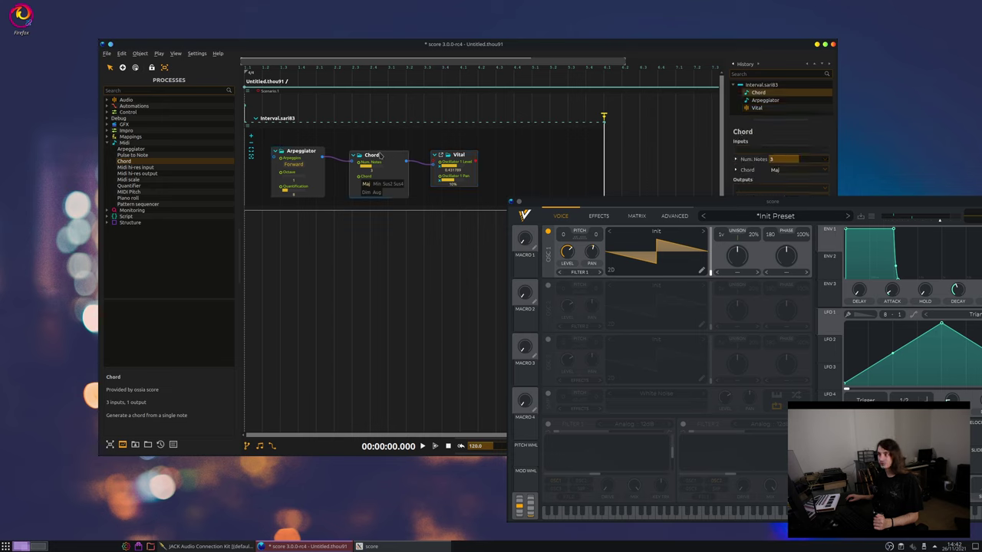
click(468, 157)
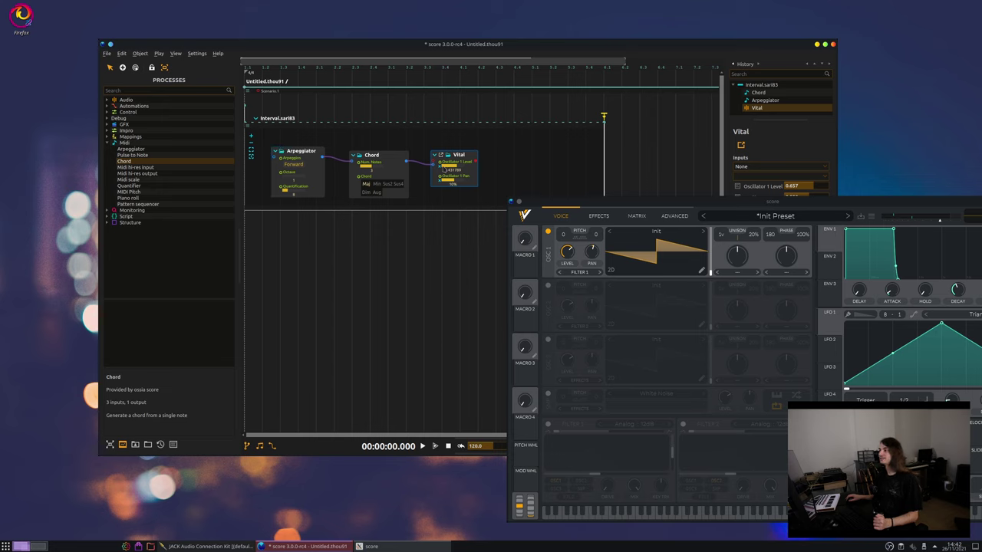
click(398, 185)
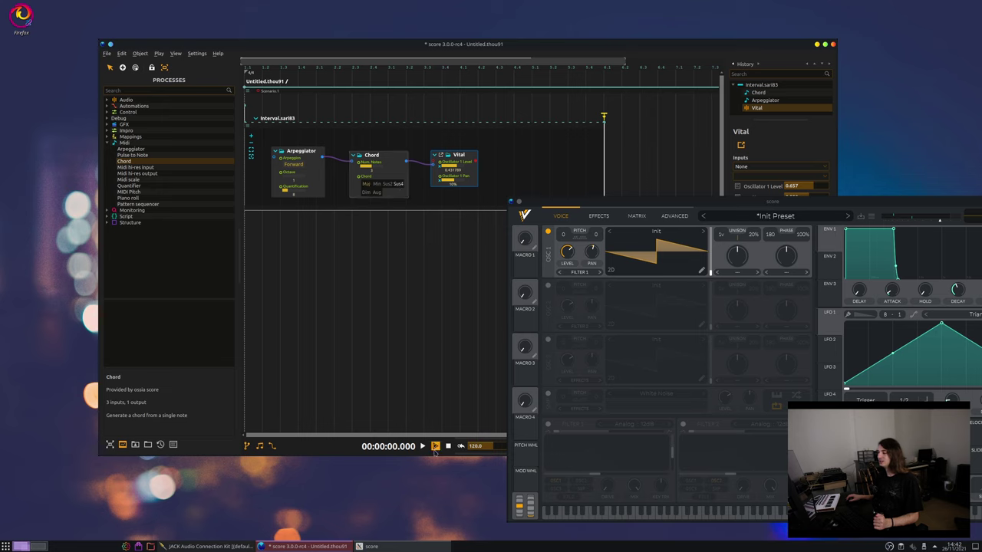
Start playback of the arpeggiated Sus4 chords into Vital and view the Arpeggiator's settings
click(435, 446)
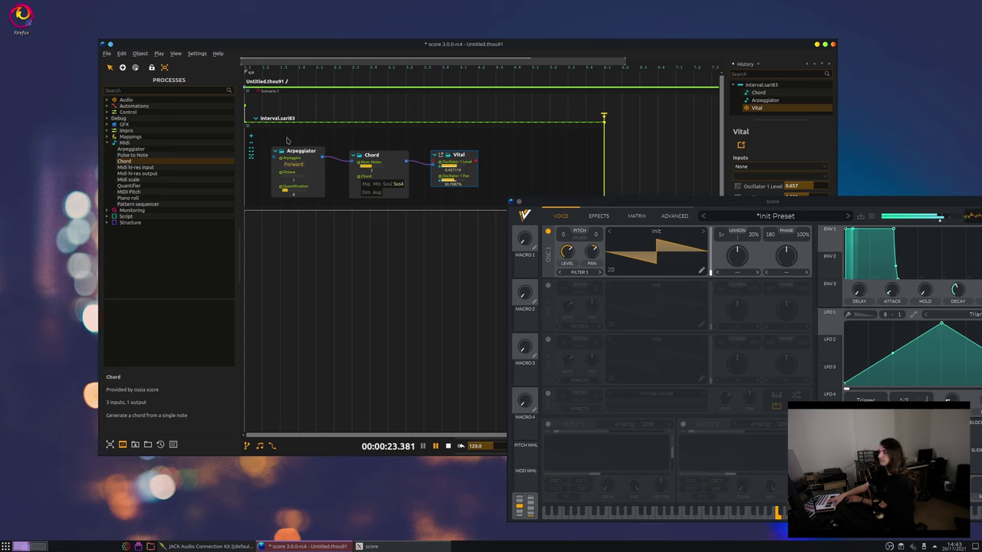
click(286, 176)
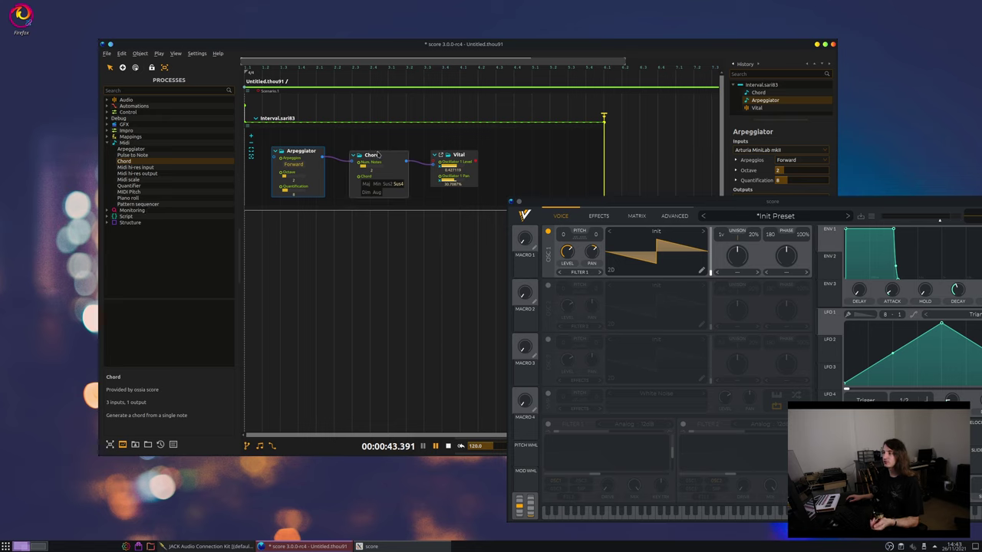
Pan Vital's oscillator 1 to about -52% and drop a Dexed synth from Audio > VST > Instruments onto the canvas
drag(593, 250, 577, 252)
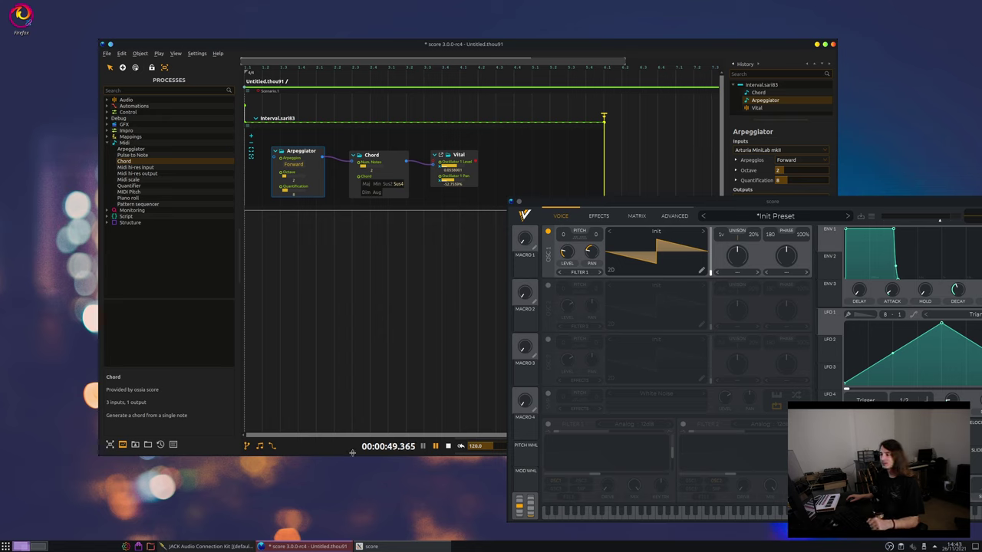
click(107, 100)
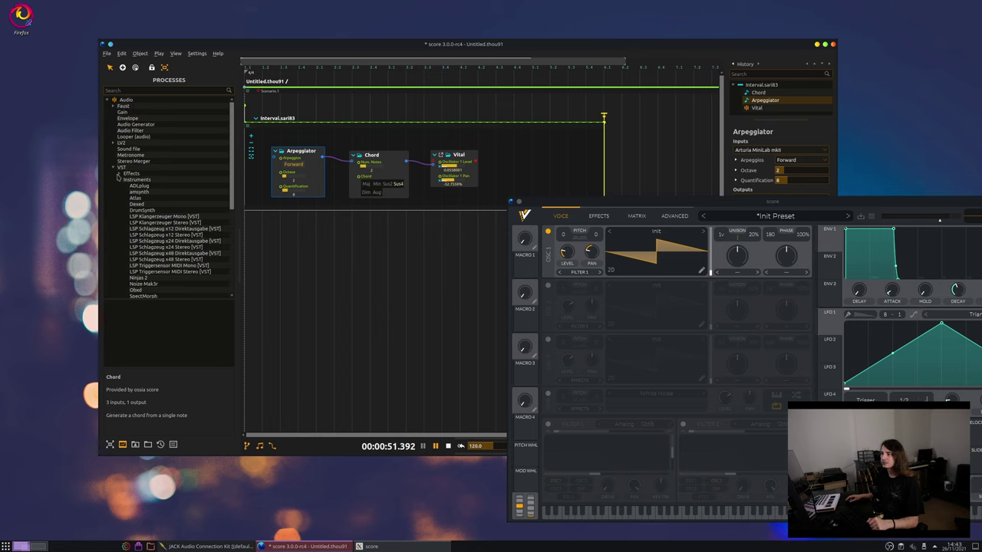
scroll(189, 280, down, 2)
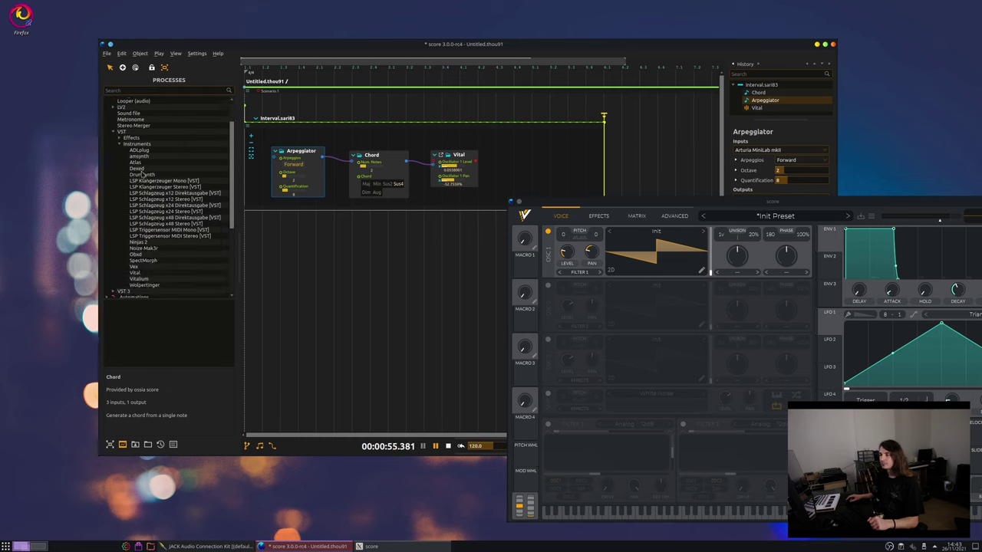
drag(132, 171, 325, 161)
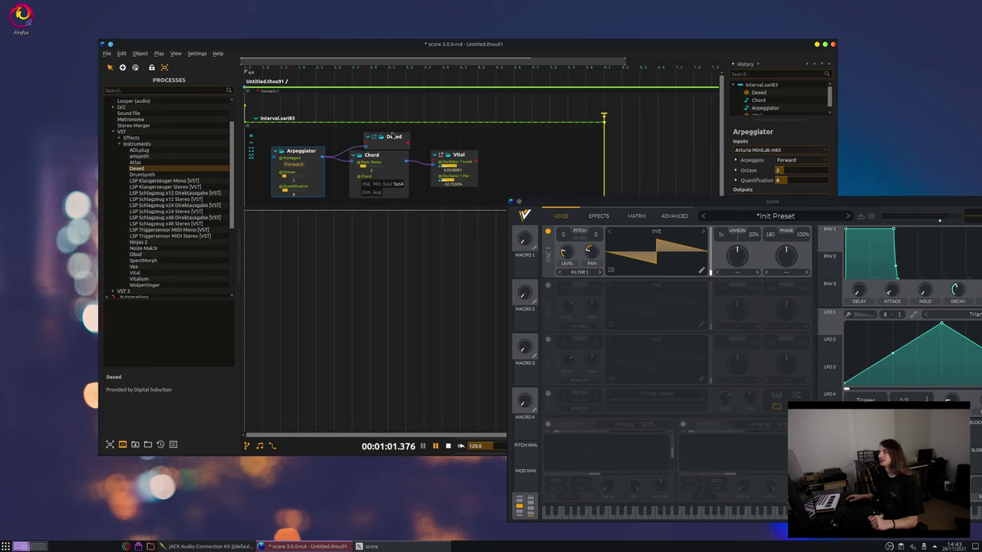
Open Dexed's interface and load the 5. Chroma 5 Y preset, trying 19. TRW first
click(374, 136)
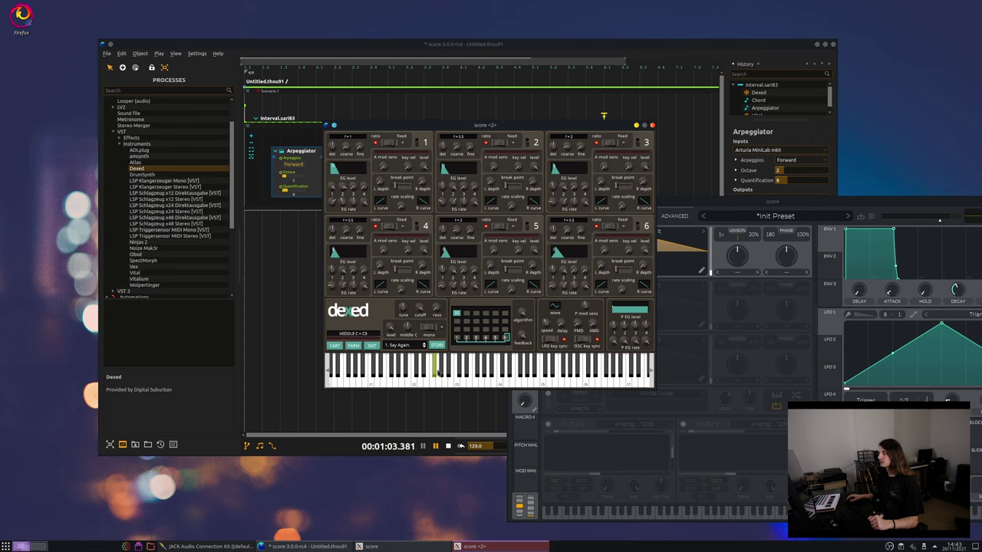
click(404, 345)
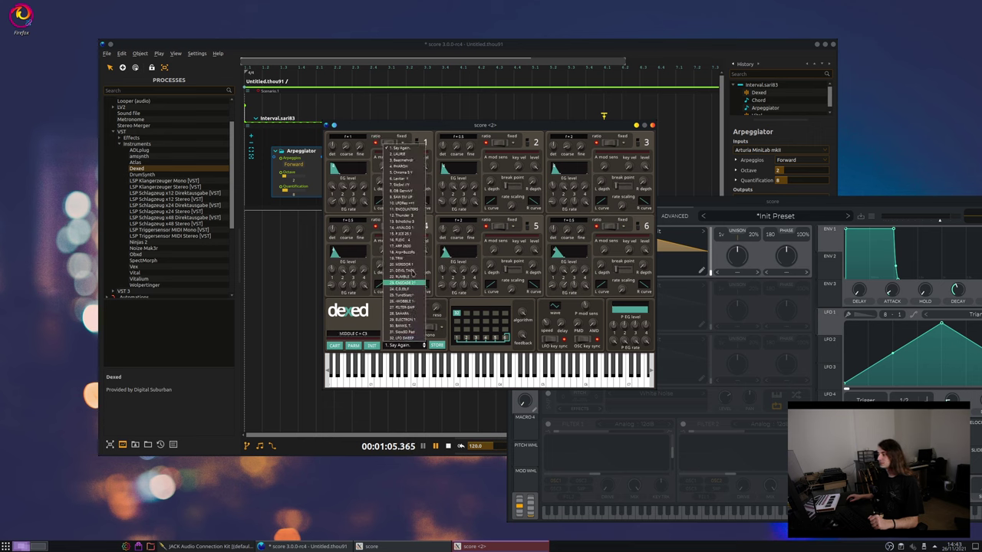
click(408, 262)
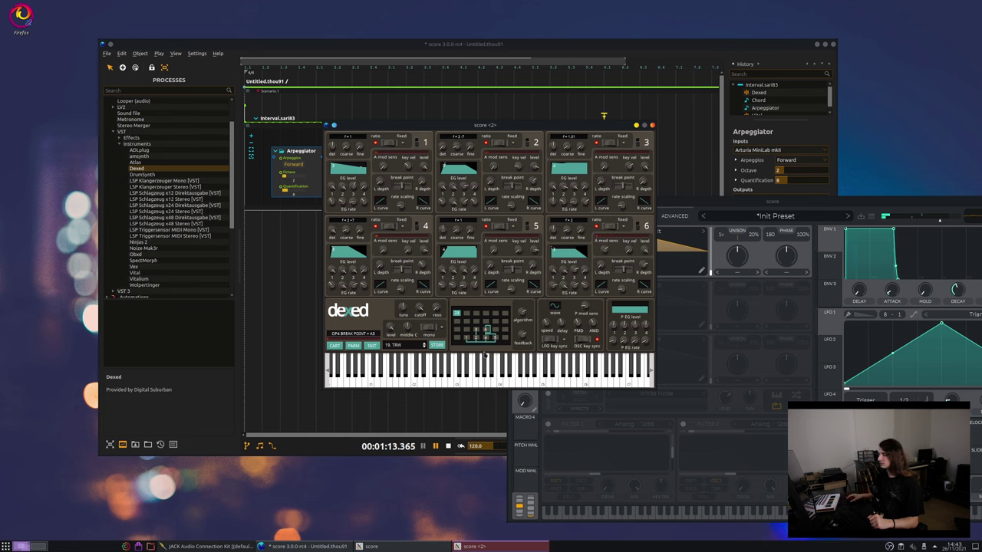
click(403, 346)
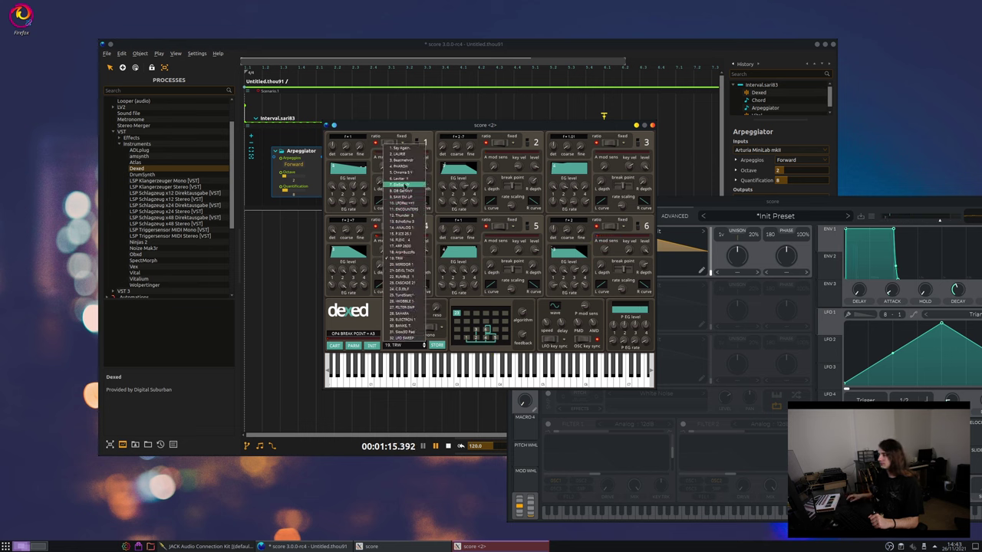
click(401, 166)
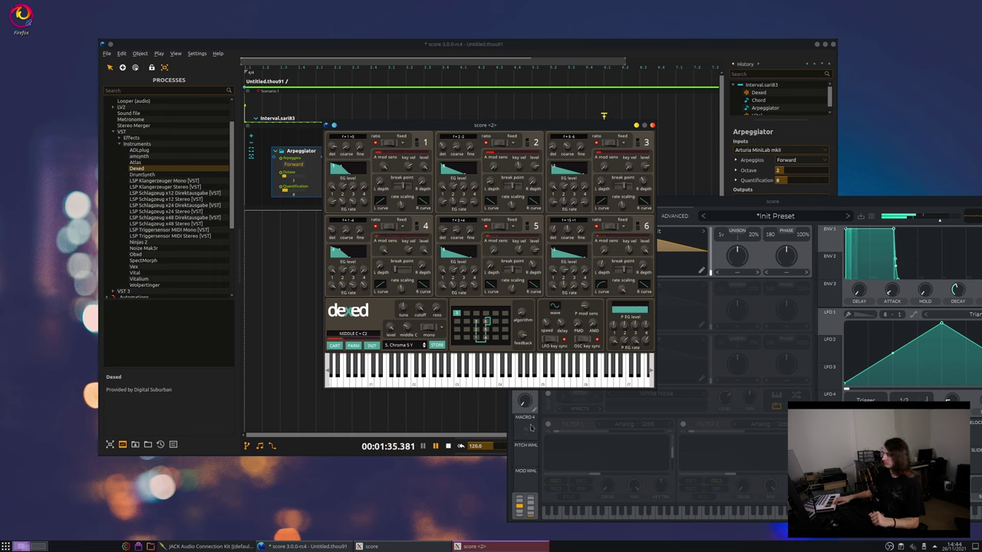
Move the Dexed window aside and place the Dexed node above Vital
drag(558, 125, 444, 242)
click(411, 138)
drag(454, 156, 463, 135)
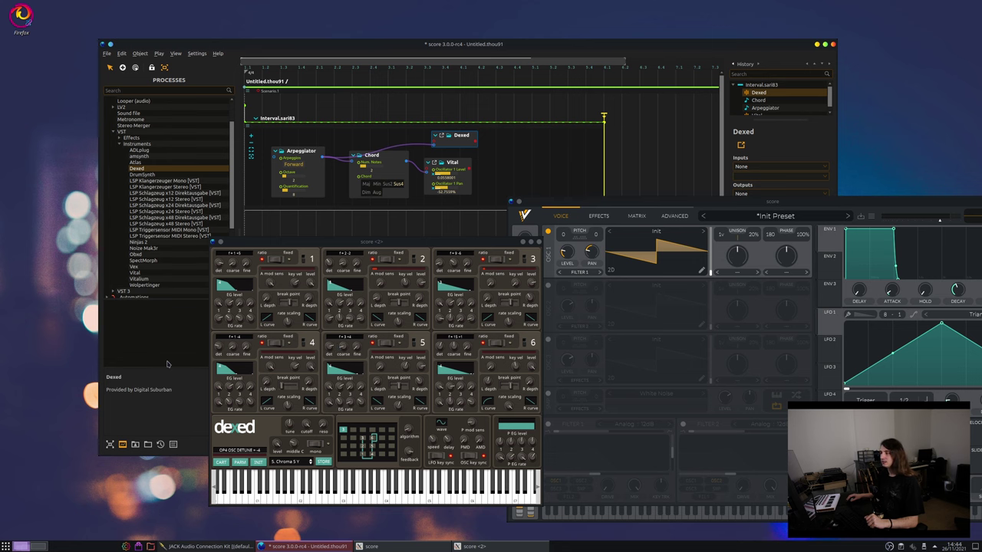
Add the Faust chorus effect node to the patch, tidying the Dexed and Vital windows
drag(341, 244, 410, 252)
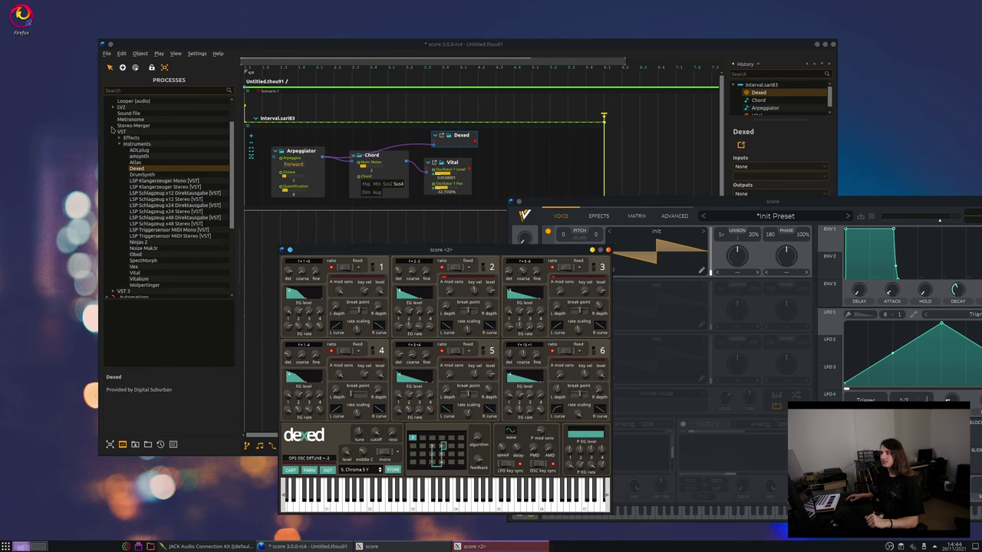
click(115, 110)
click(116, 121)
click(114, 101)
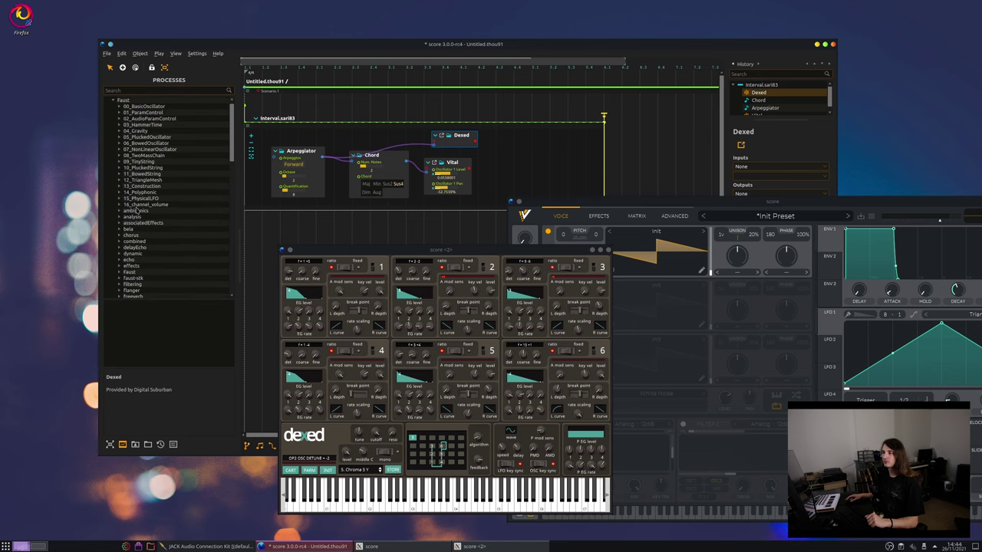
scroll(136, 210, down, 2)
click(119, 200)
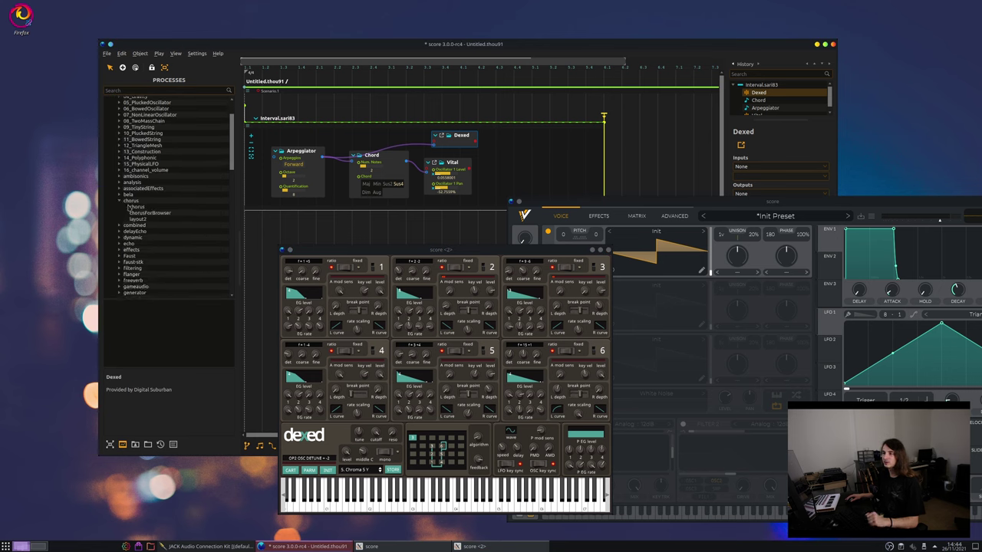
click(132, 206)
drag(505, 162, 535, 135)
drag(528, 201, 532, 232)
View the interval as a node graph, reposition Dexed above the chain, and turn chorus Enable fully up
double_click(268, 133)
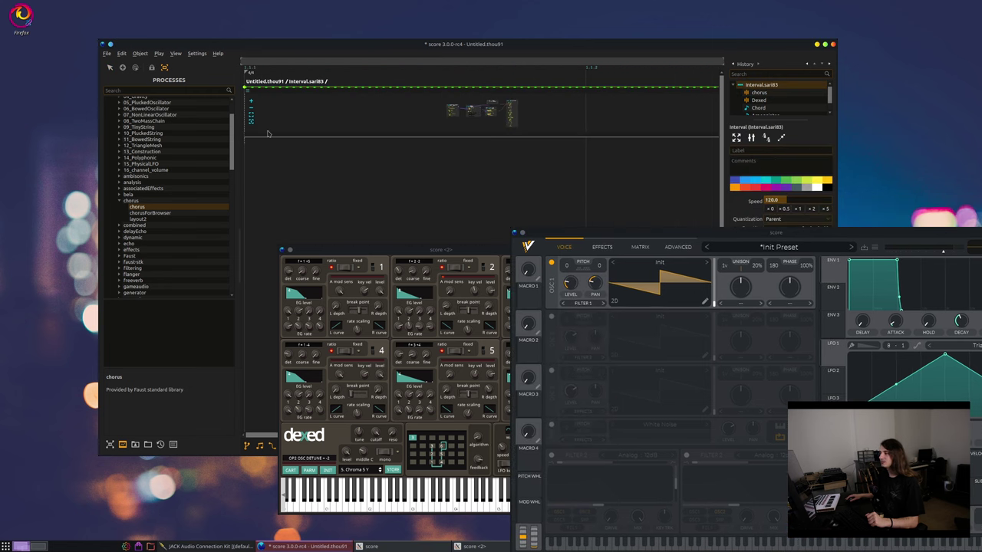
click(246, 445)
drag(378, 253, 326, 405)
drag(538, 233, 689, 345)
drag(527, 200, 505, 161)
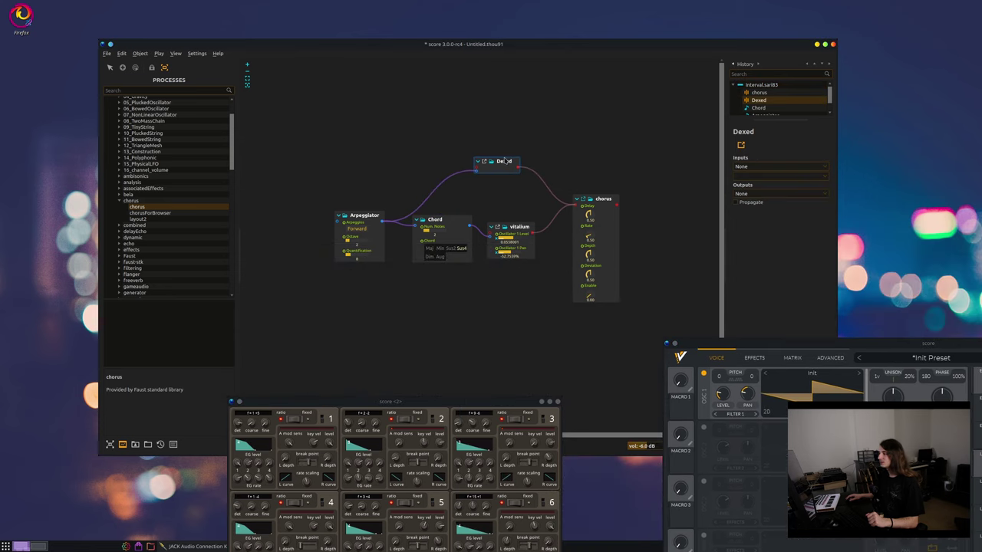
drag(590, 298, 590, 292)
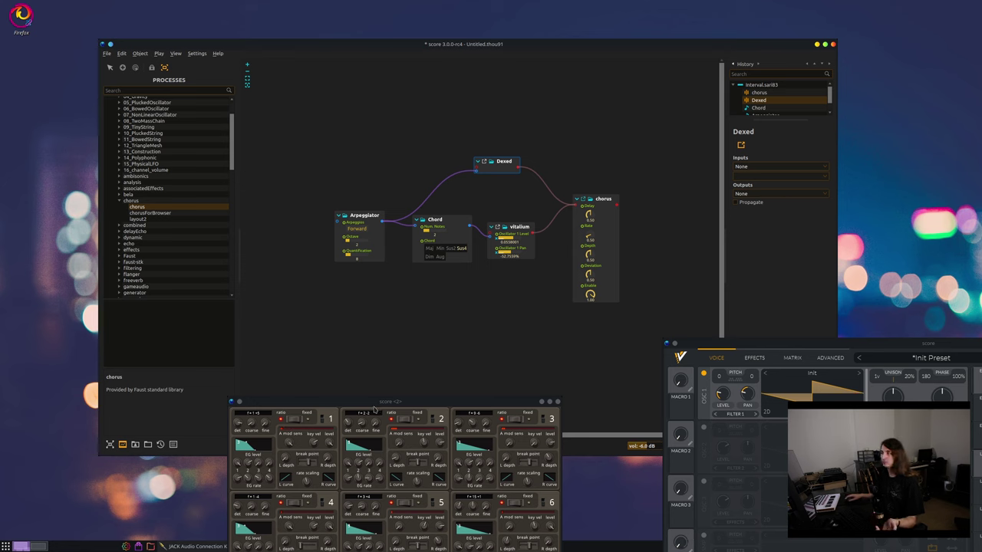
Move the Dexed window to the left edge, then stop playback from the transport bar
drag(381, 407, 81, 306)
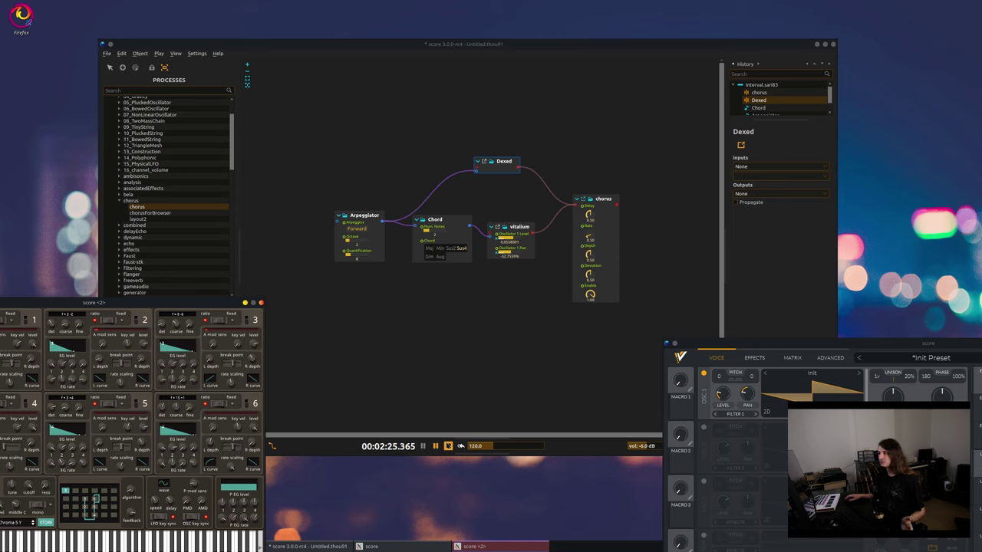
click(448, 446)
click(448, 446)
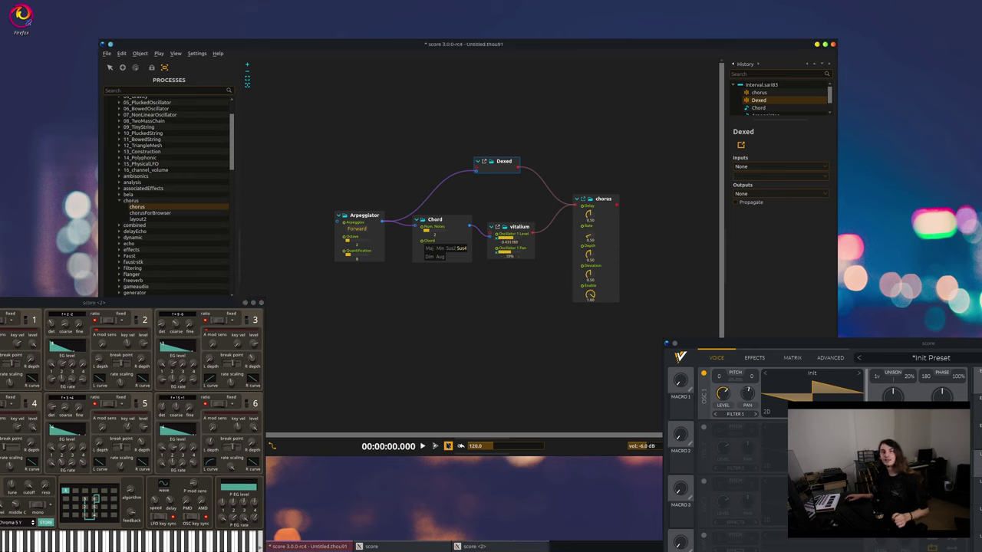